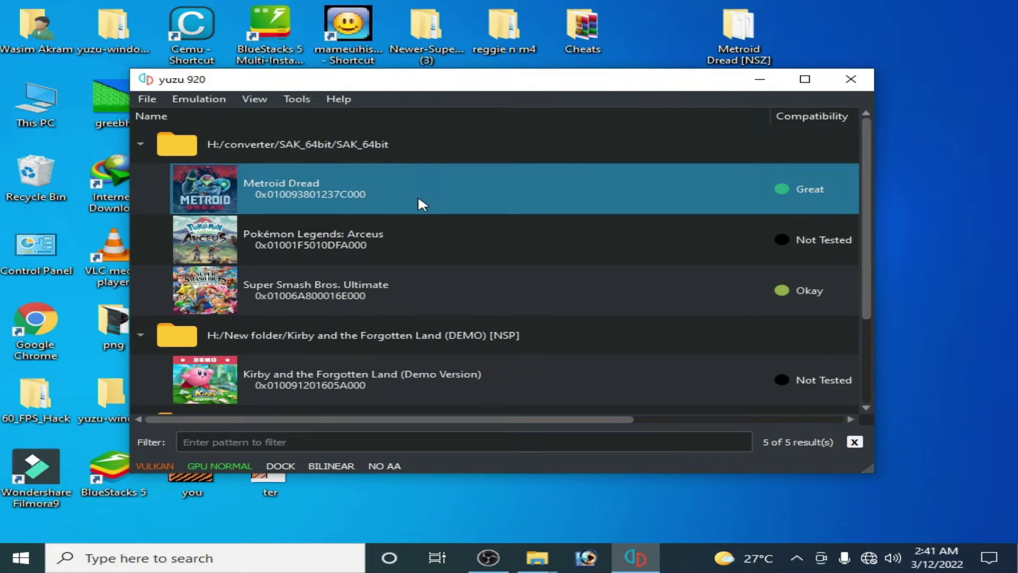
Remove all of Metroid Dread's pipeline caches and dismiss the notice that none exists
{"action": "right_click", "coordinate": [362, 192]}
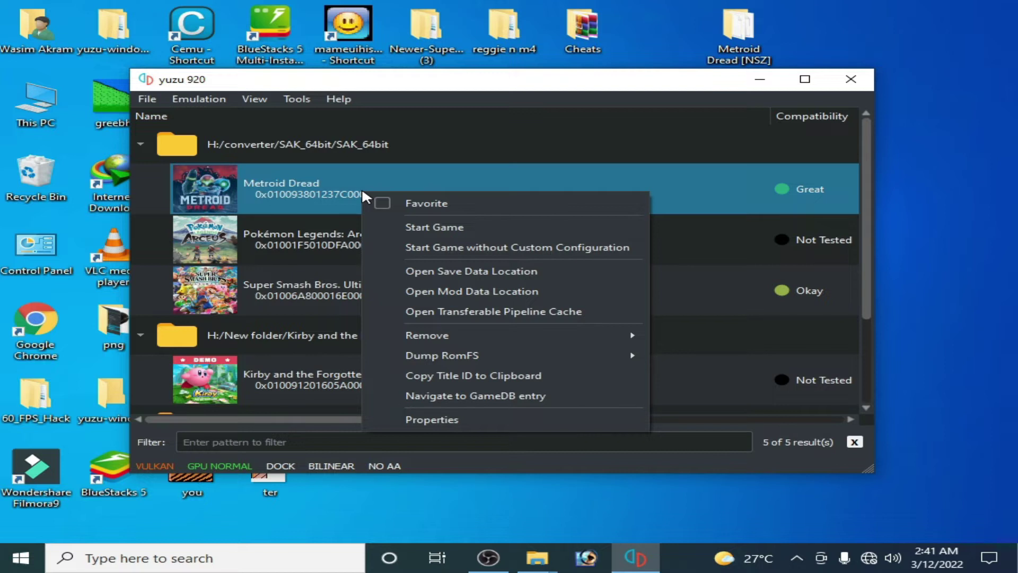
{"action": "mouse_move", "coordinate": [501, 335]}
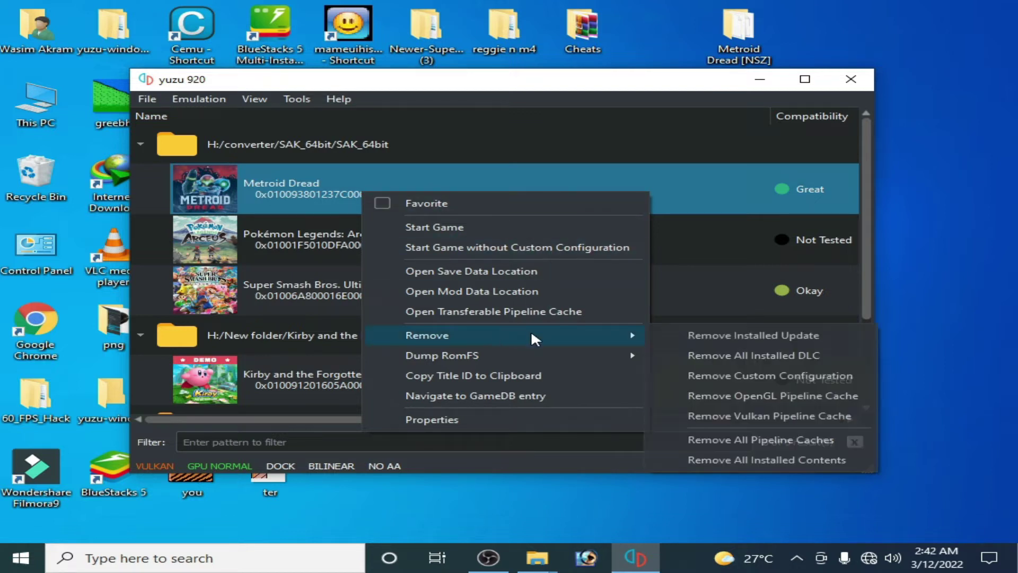
{"action": "left_click", "coordinate": [752, 437]}
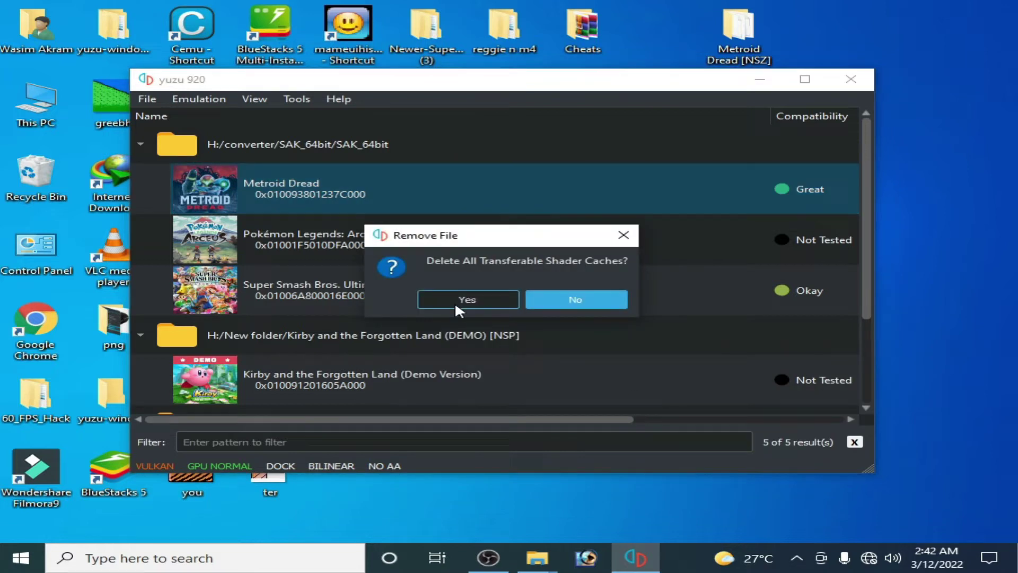
{"action": "left_click", "coordinate": [455, 300]}
{"action": "left_click", "coordinate": [564, 300]}
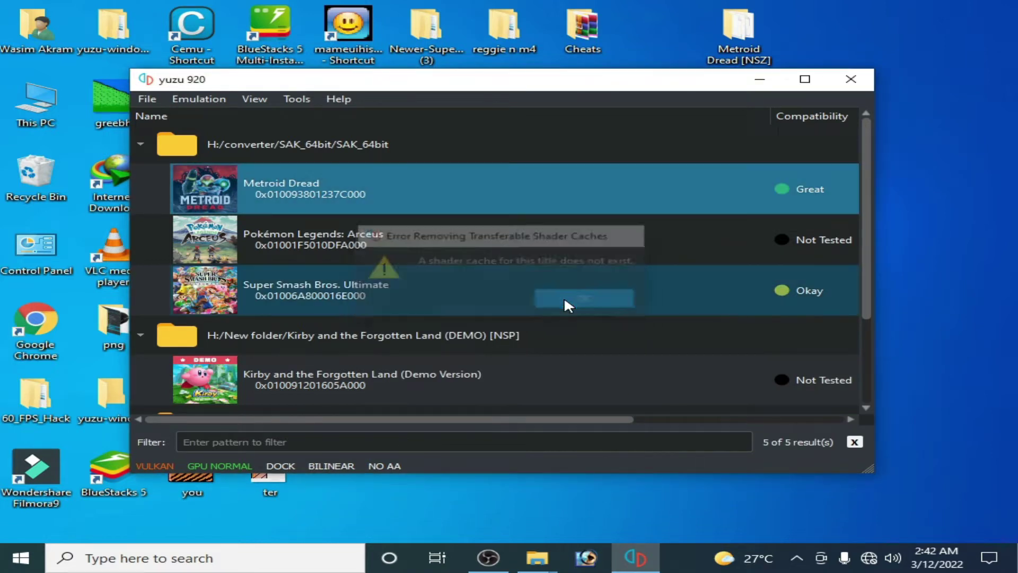
Remove Metroid Dread's Vulkan pipeline cache and acknowledge that no cache exists
{"action": "right_click", "coordinate": [329, 182]}
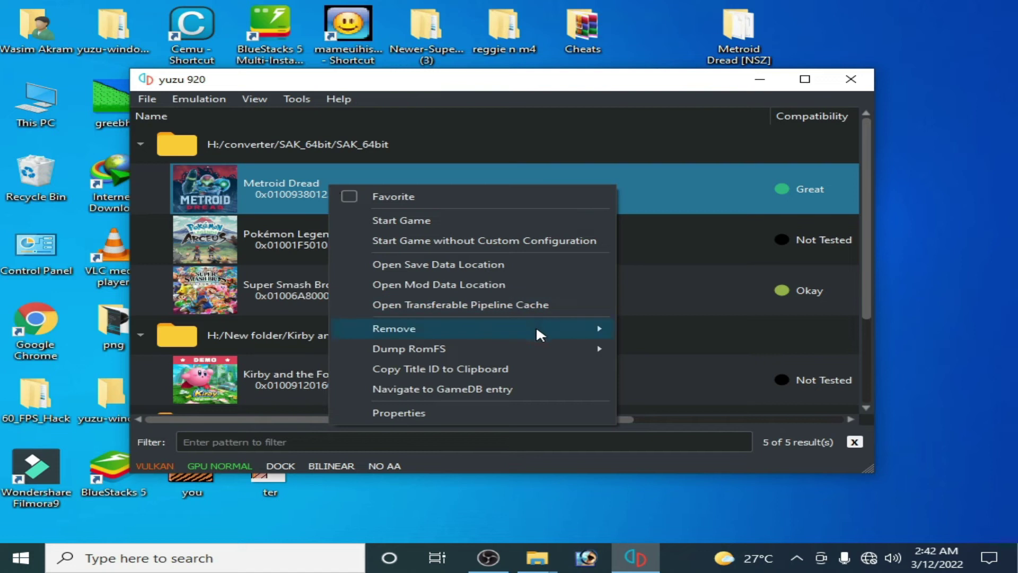
{"action": "mouse_move", "coordinate": [567, 337]}
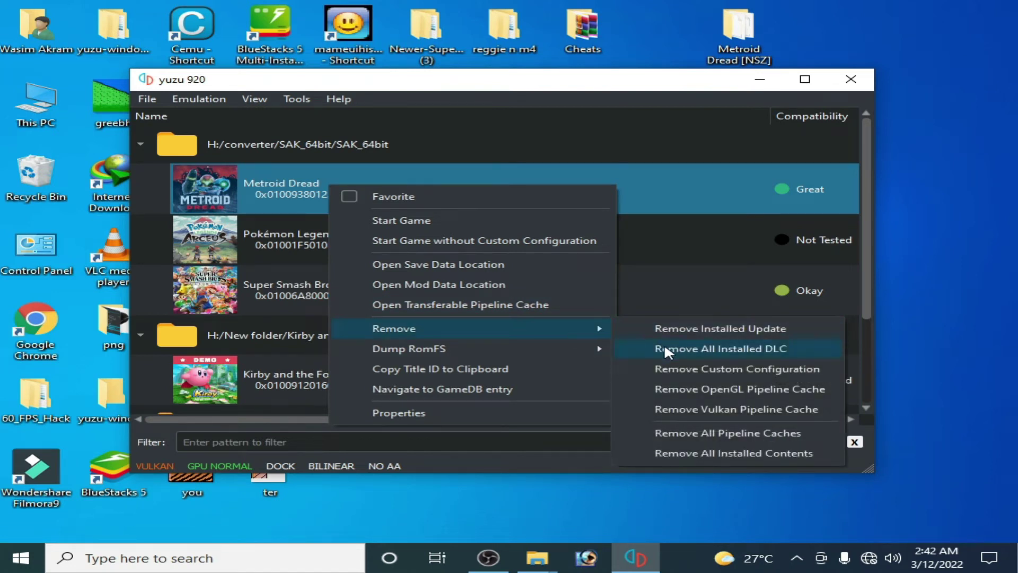
{"action": "left_click", "coordinate": [707, 407]}
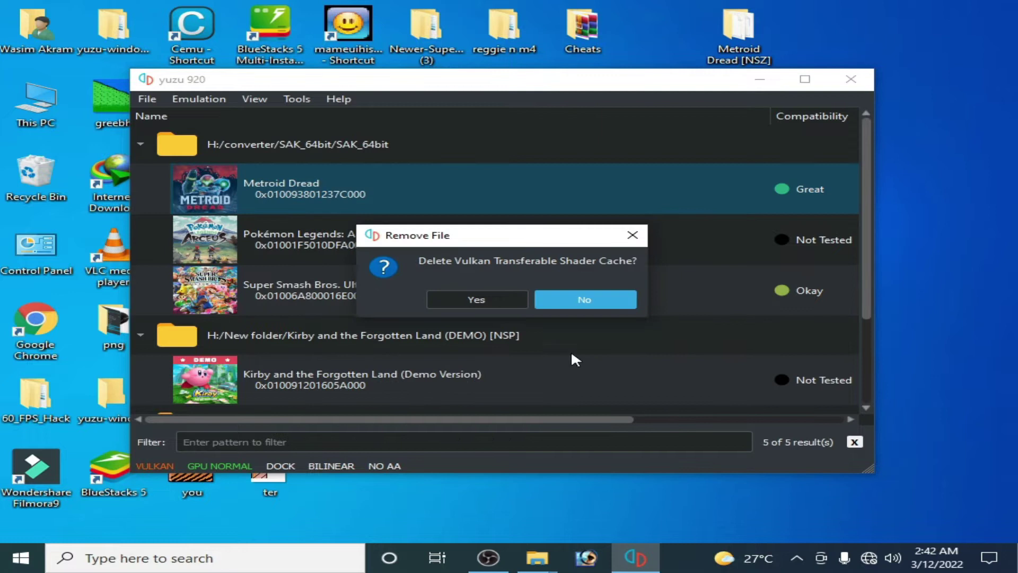
{"action": "left_click", "coordinate": [488, 301]}
{"action": "left_click", "coordinate": [586, 298]}
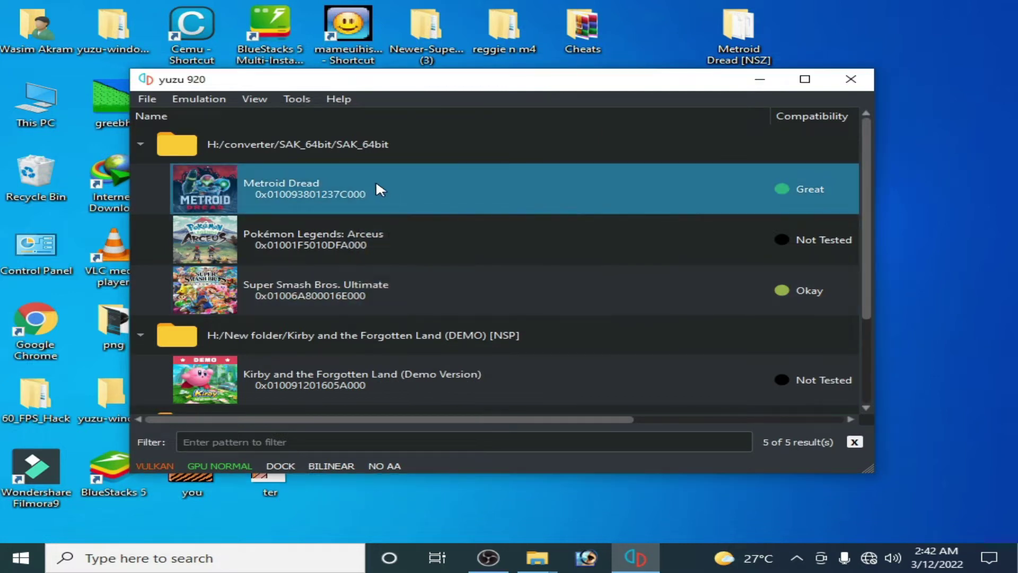
Remove Metroid Dread's OpenGL pipeline cache and acknowledge that no cache exists
{"action": "right_click", "coordinate": [377, 185]}
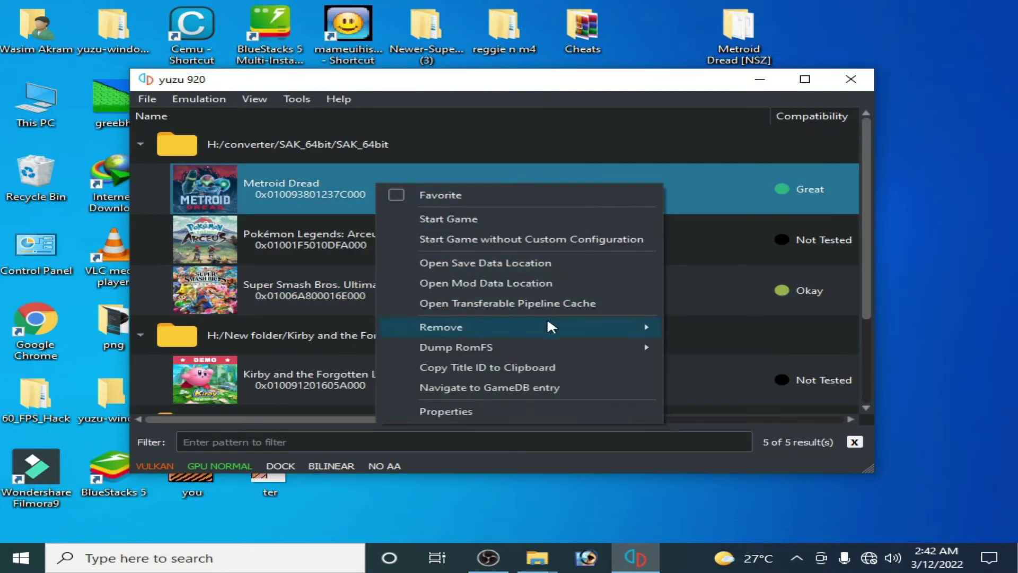
{"action": "mouse_move", "coordinate": [547, 327]}
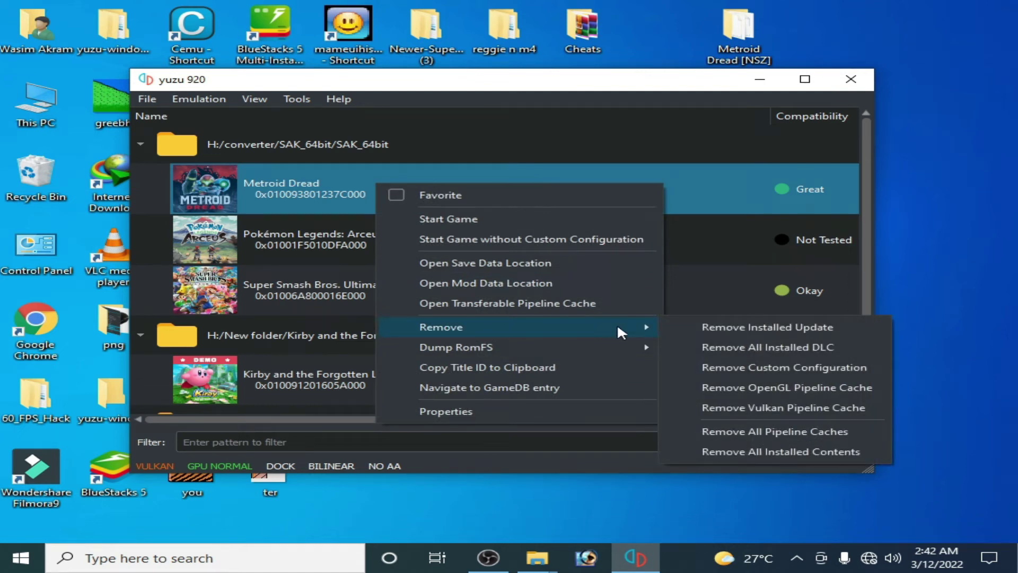
{"action": "left_click", "coordinate": [784, 387]}
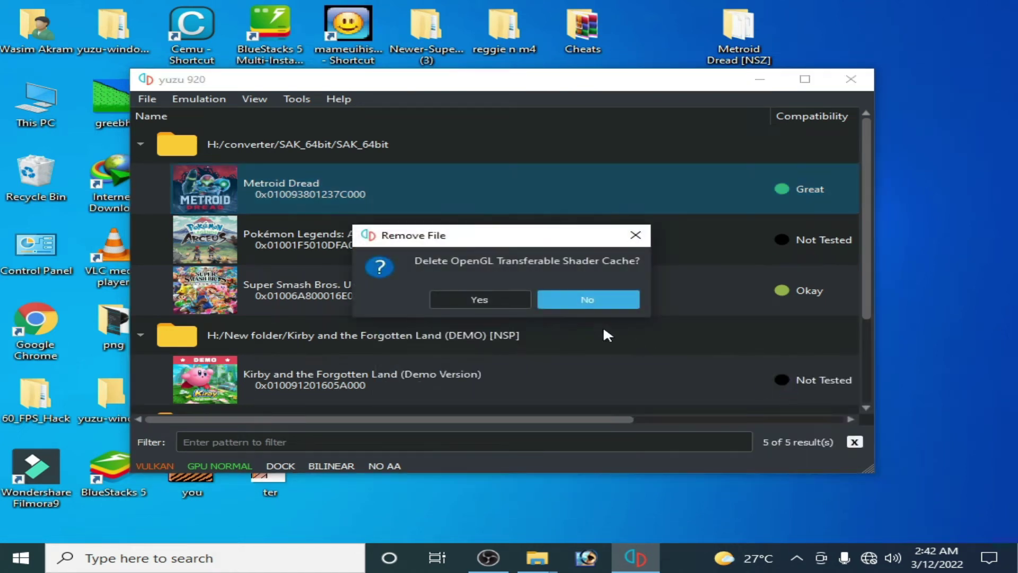
{"action": "left_click", "coordinate": [491, 298]}
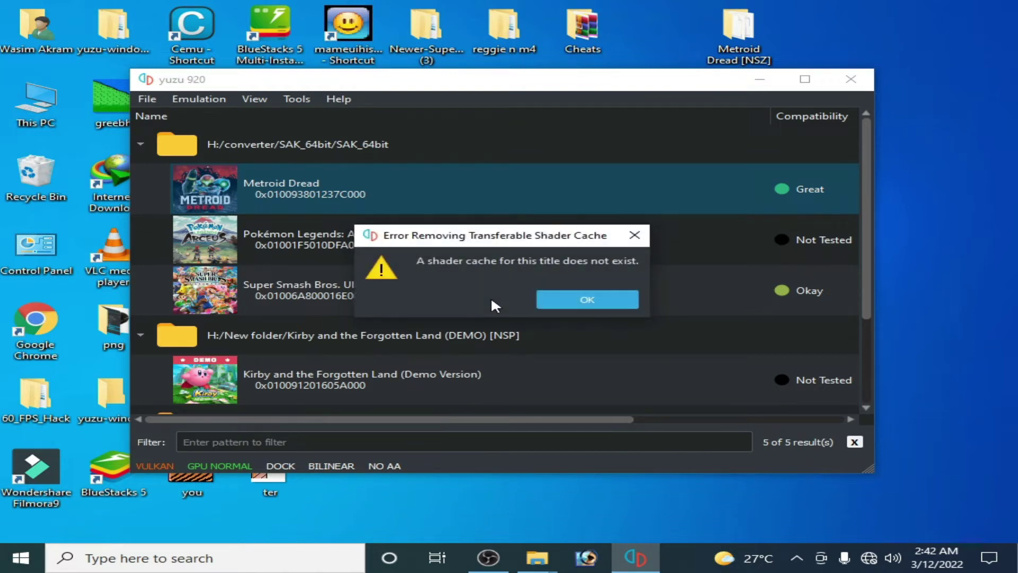
{"action": "left_click", "coordinate": [569, 307]}
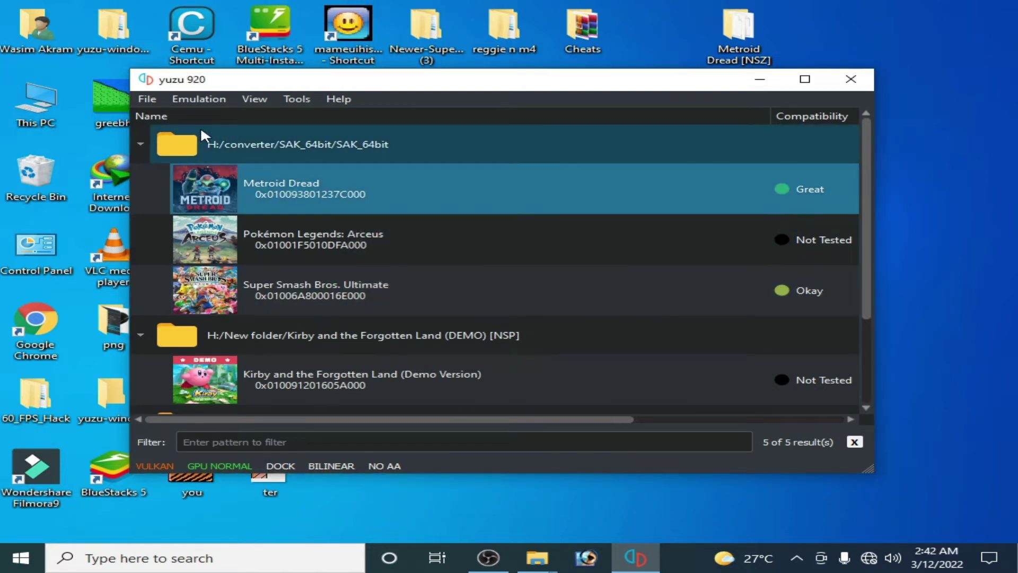
Open the yuzu folder from yuzu's File menu and delete its shader subfolder, leaving 10 items
{"action": "left_click", "coordinate": [159, 101]}
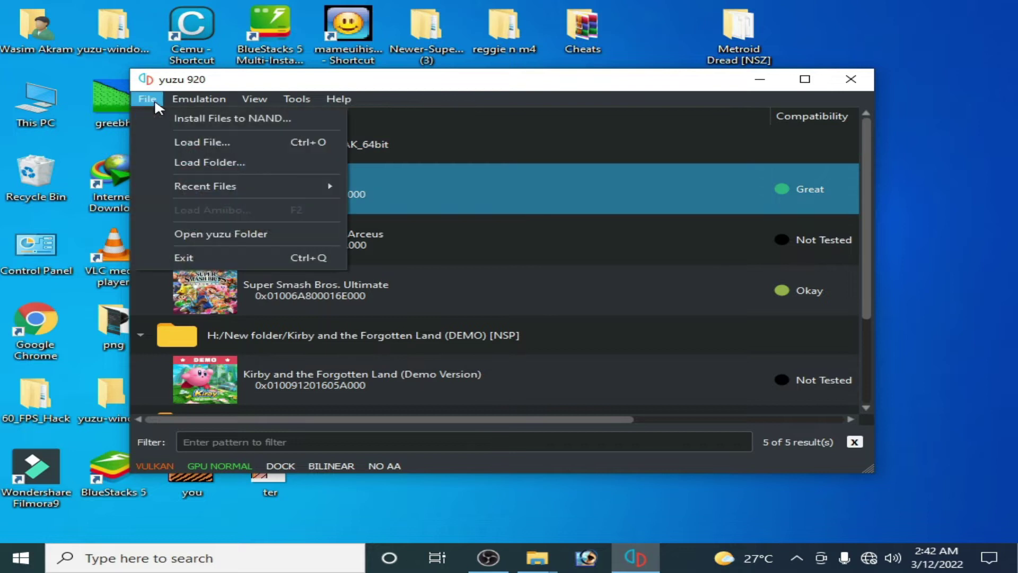
{"action": "left_click", "coordinate": [202, 237]}
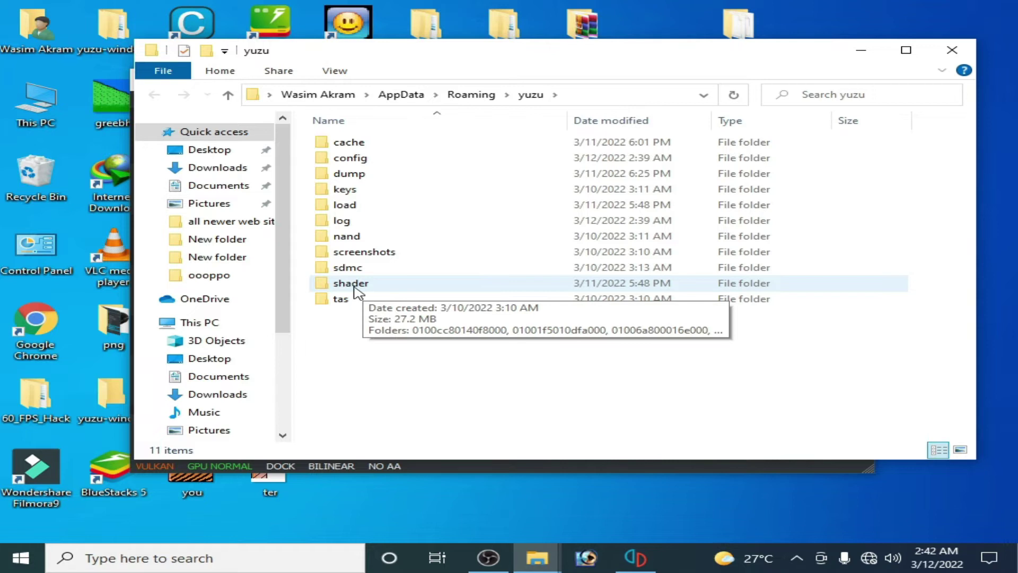
{"action": "left_click", "coordinate": [354, 285]}
{"action": "right_click", "coordinate": [354, 287]}
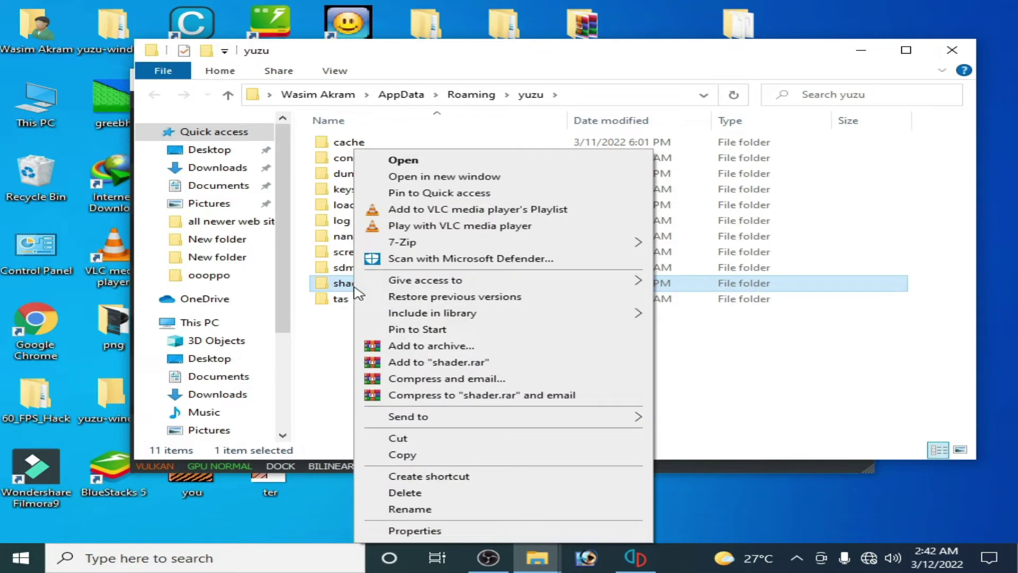
{"action": "left_click", "coordinate": [415, 491]}
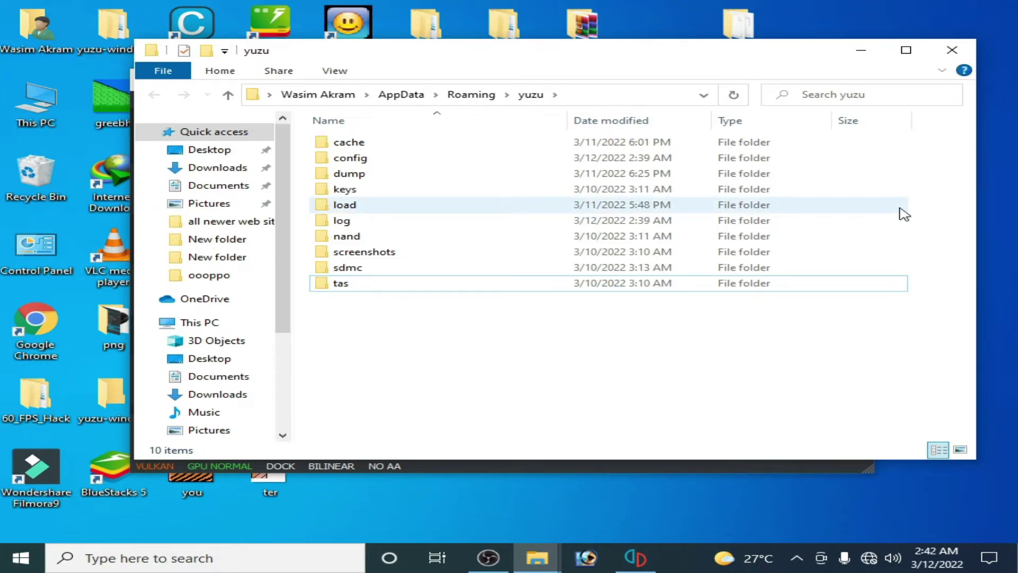
Check that the keys folder holds prod.keys and title.keys_autogenerated, then close File Explorer
{"action": "double_click", "coordinate": [378, 192]}
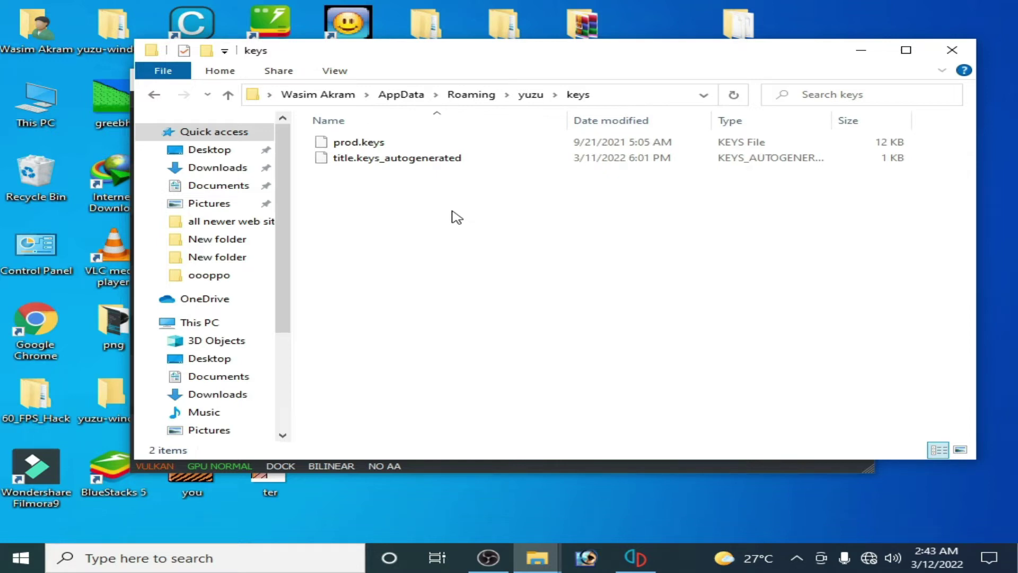
{"action": "left_click", "coordinate": [952, 50]}
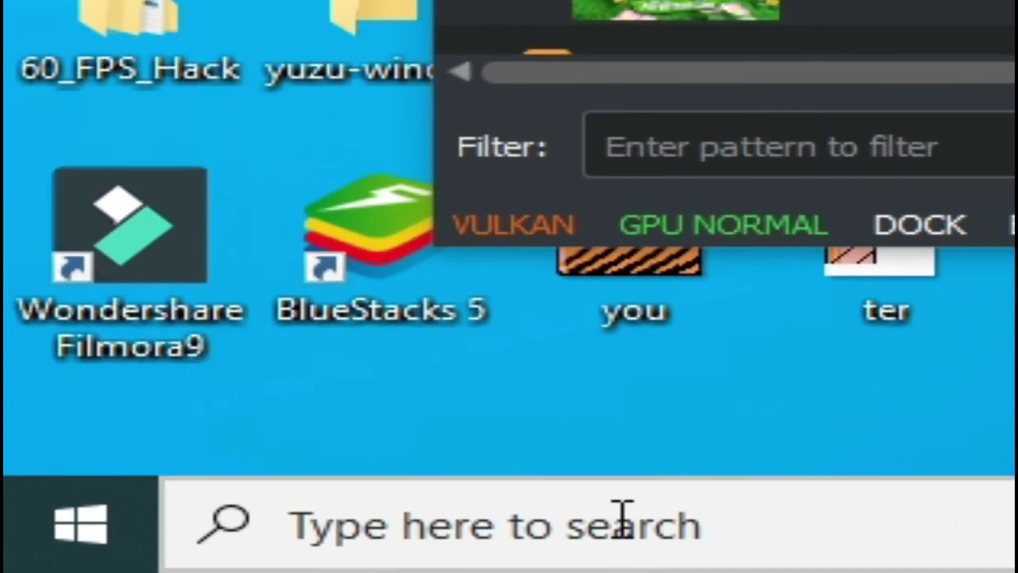
Search Windows for msconfig and launch System Configuration
{"action": "left_click", "coordinate": [377, 554]}
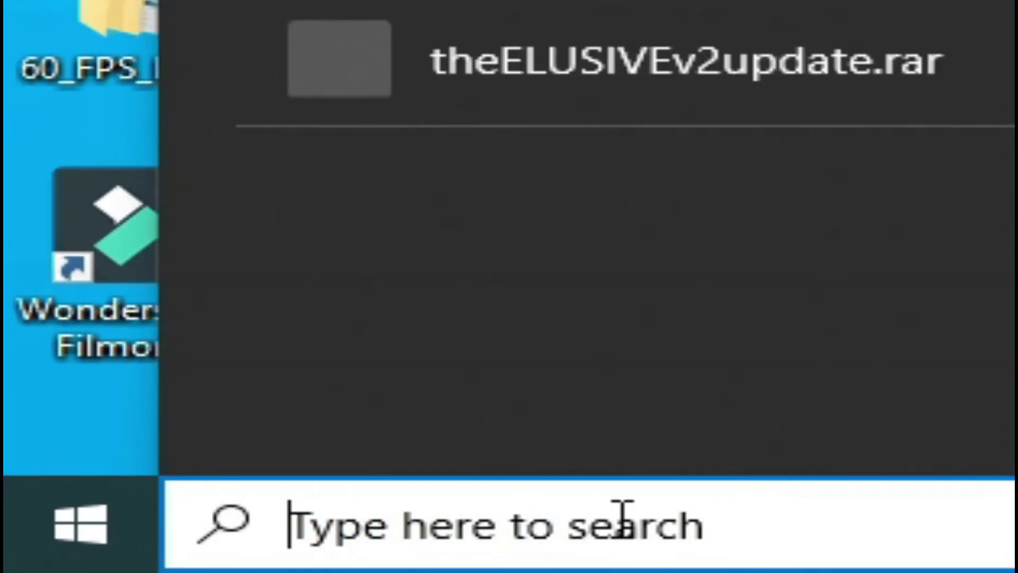
{"action": "type", "text": "m"}
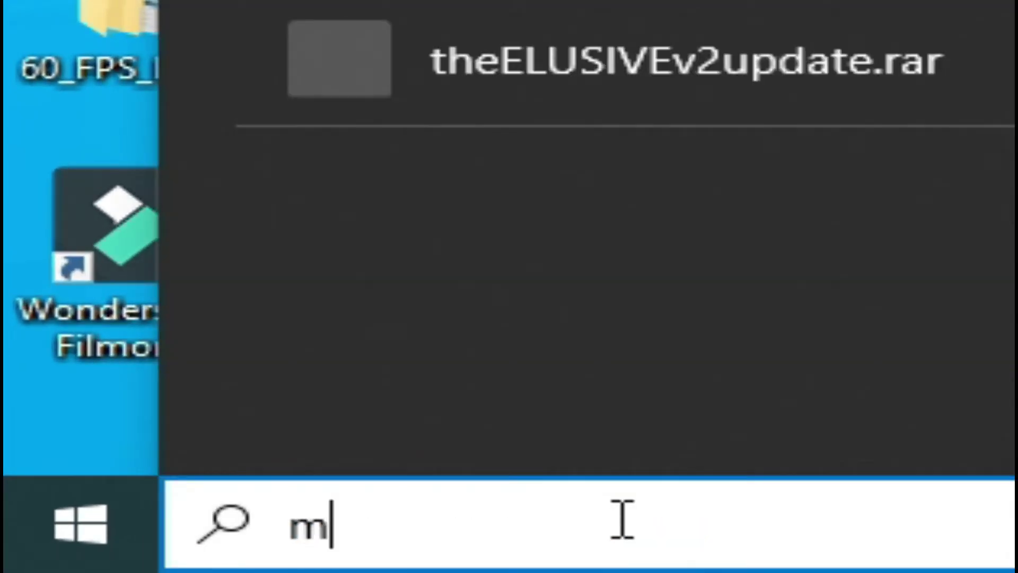
{"action": "type", "text": "sdmsconm"}
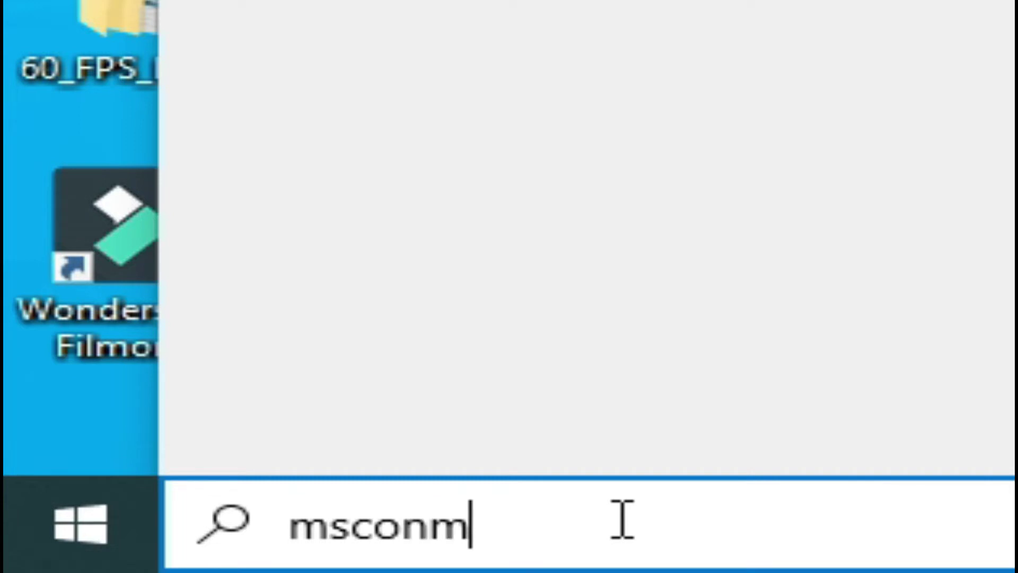
{"action": "key", "text": "BackSpace"}
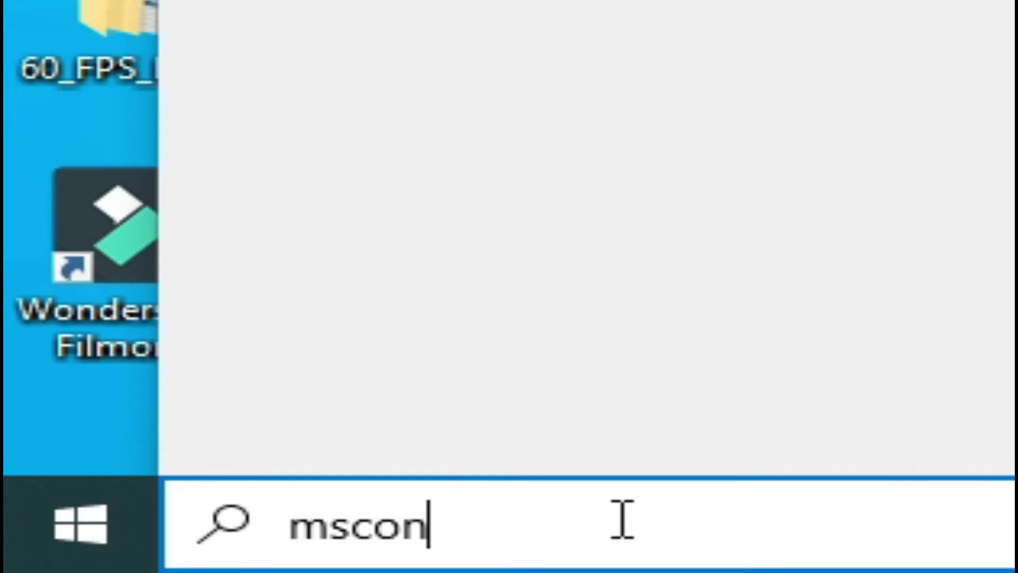
{"action": "type", "text": "fig"}
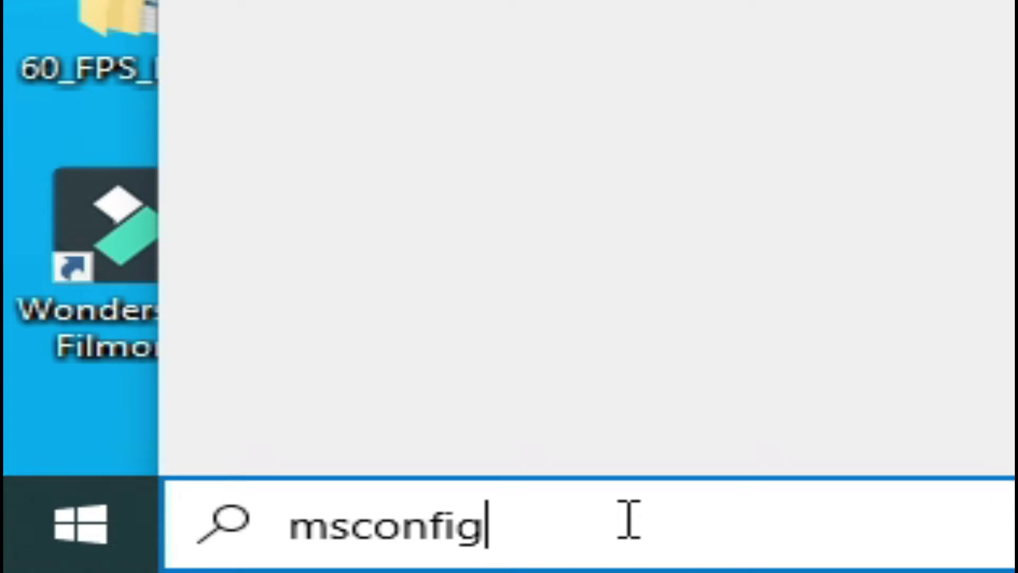
{"action": "key", "text": "Return"}
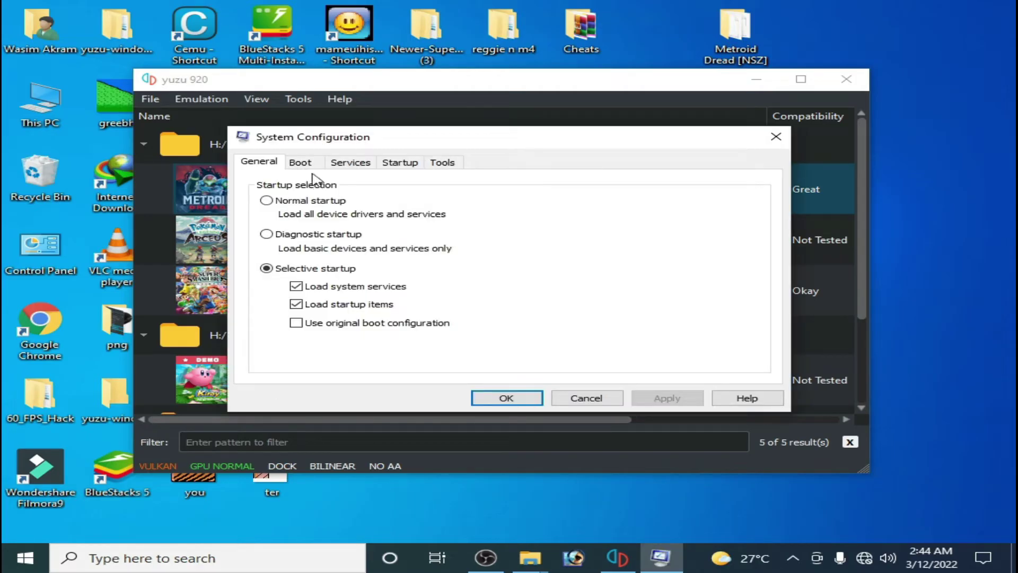
Open the Boot tab's advanced options with 4 processors and Maximum memory left unchecked
{"action": "left_click", "coordinate": [305, 163]}
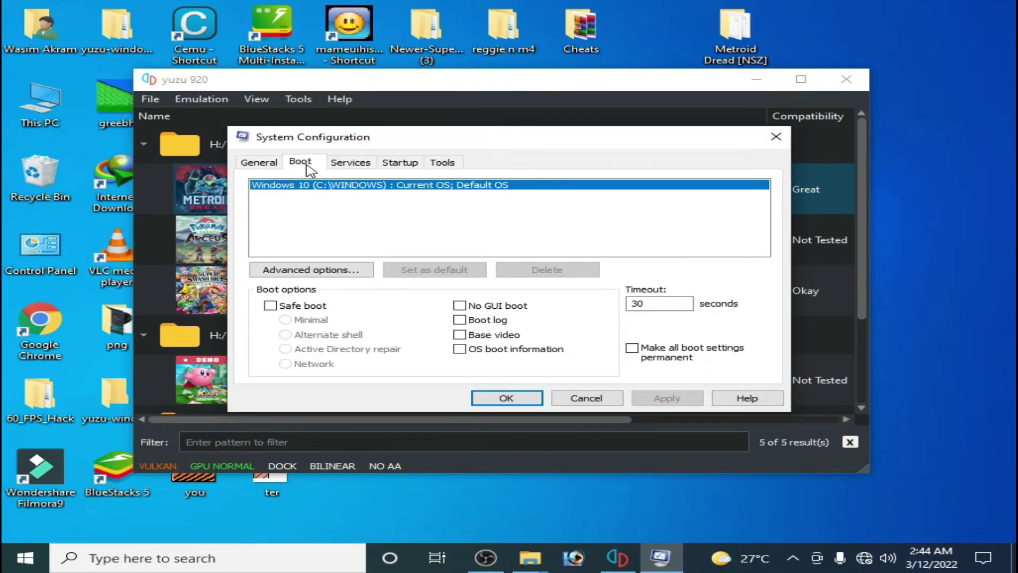
{"action": "left_click", "coordinate": [304, 271]}
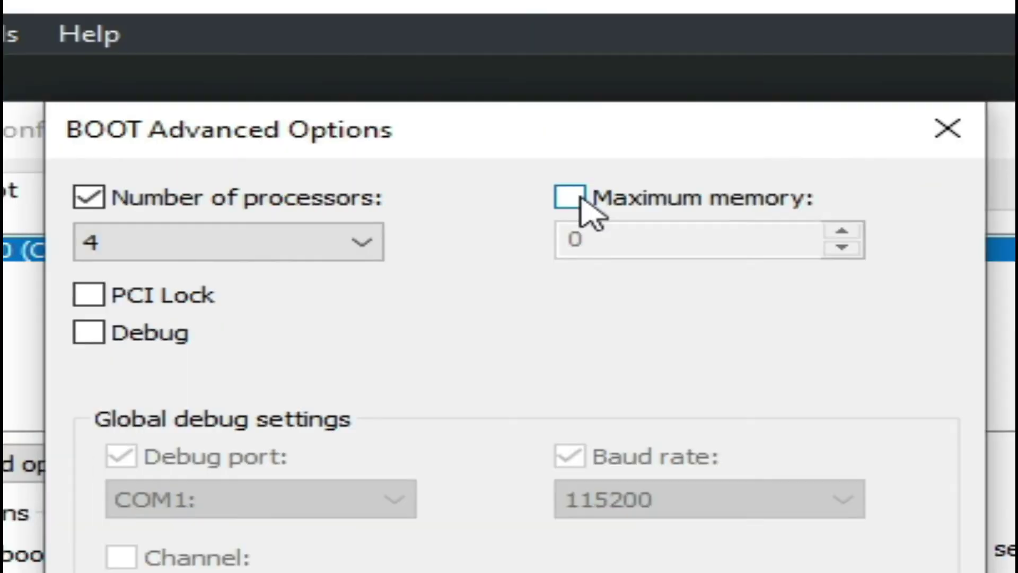
{"action": "left_click", "coordinate": [531, 164]}
{"action": "left_click", "coordinate": [574, 202]}
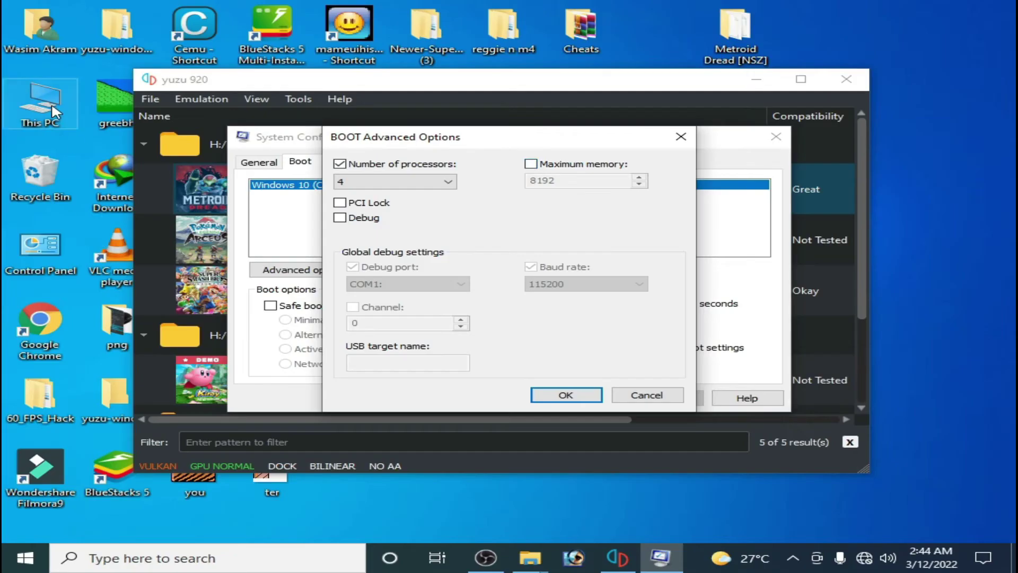
{"action": "double_click", "coordinate": [54, 111]}
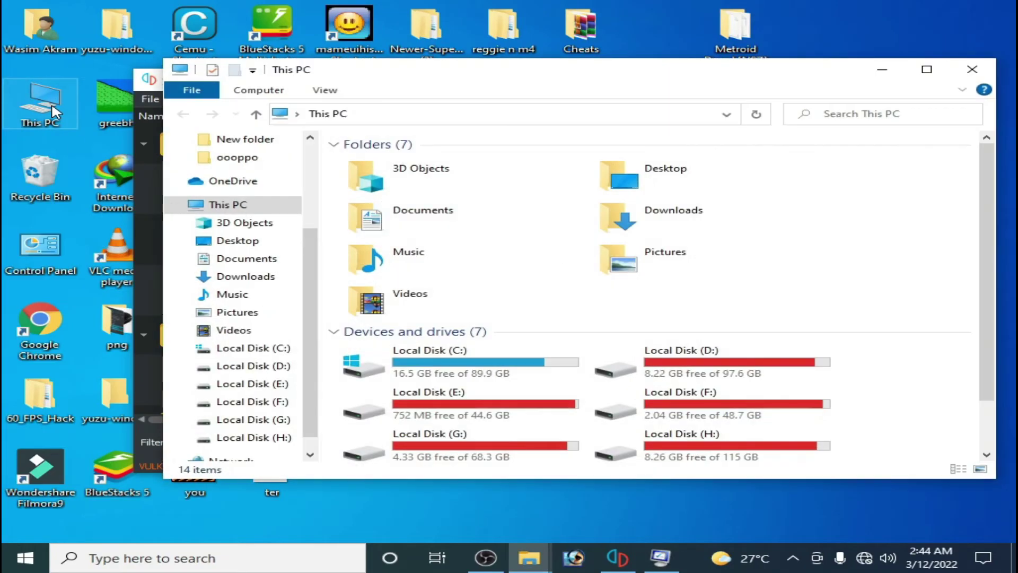
{"action": "right_click", "coordinate": [912, 378]}
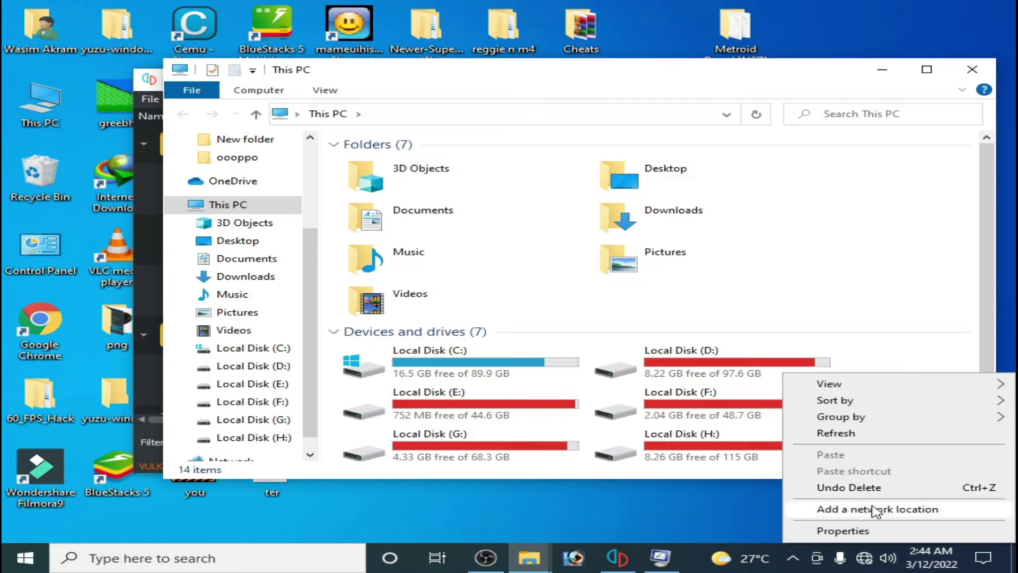
{"action": "left_click", "coordinate": [864, 529]}
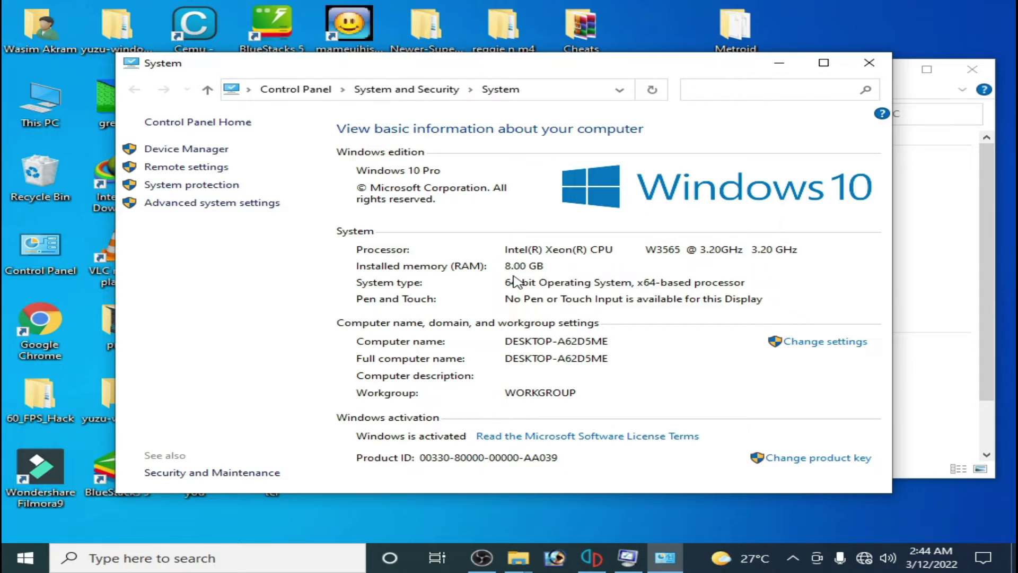
{"action": "left_click", "coordinate": [869, 64]}
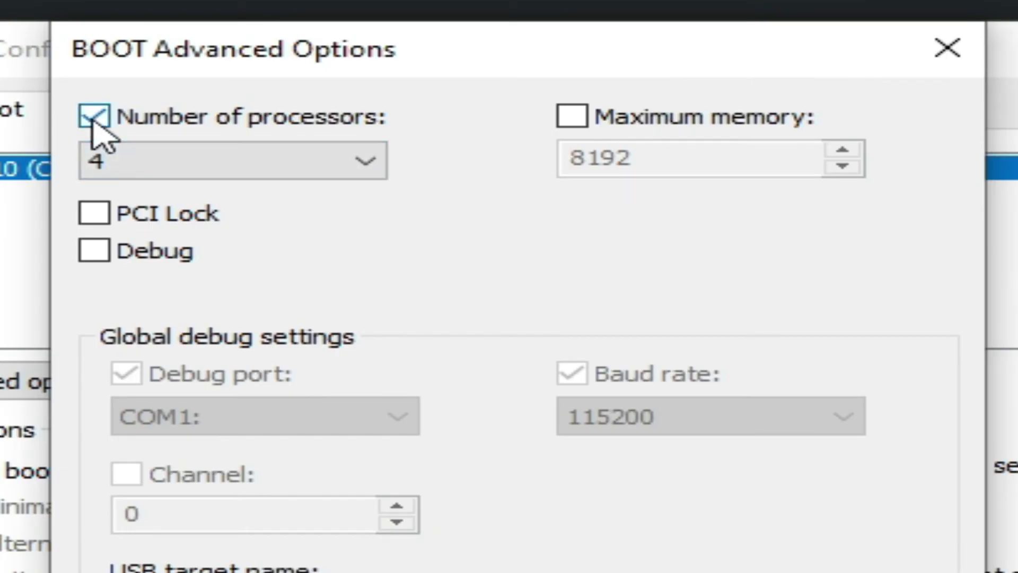
Set the boot processor count to 4, then apply and close System Configuration
{"action": "left_click", "coordinate": [244, 160]}
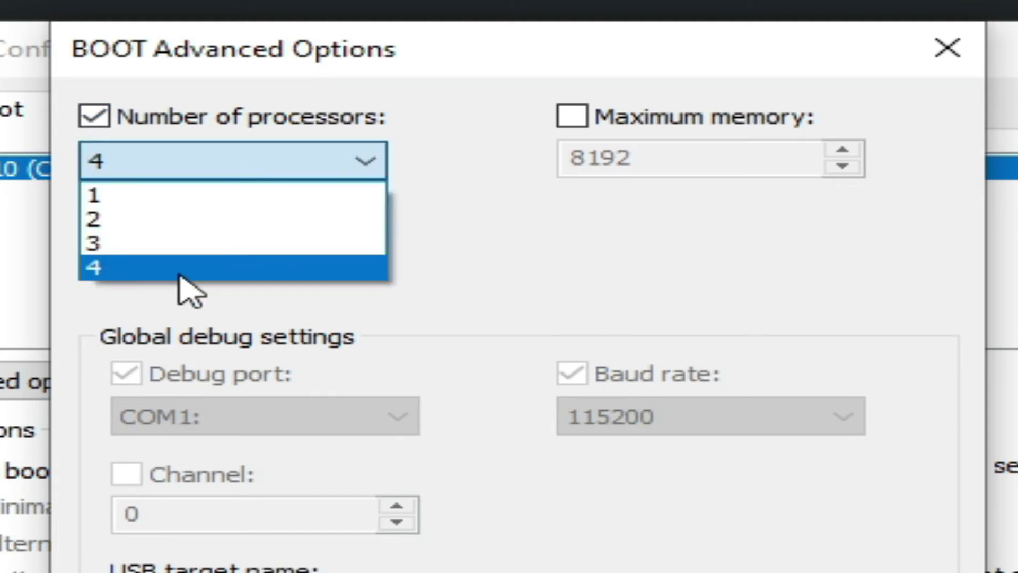
{"action": "left_click", "coordinate": [179, 275]}
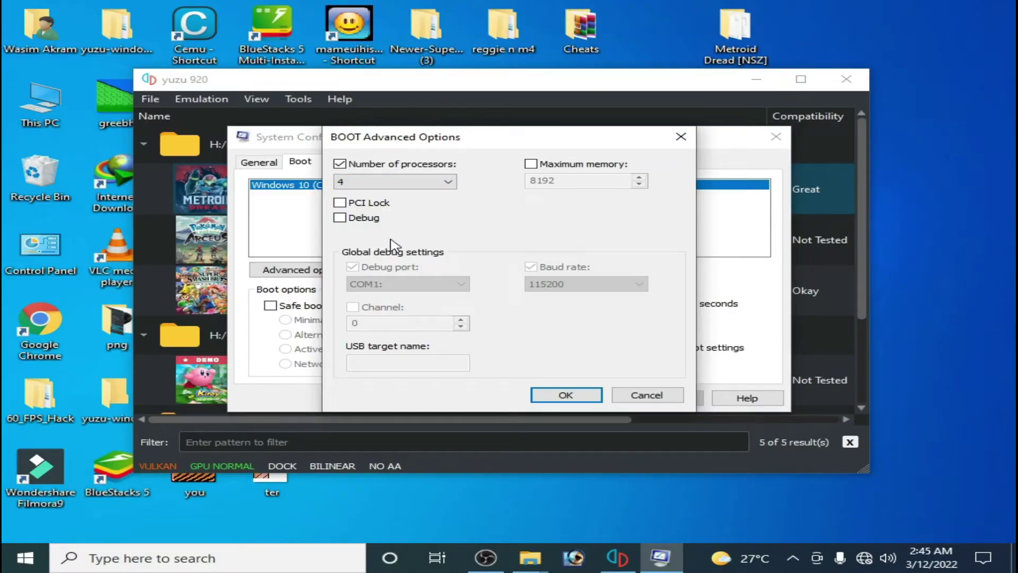
{"action": "left_click", "coordinate": [552, 397]}
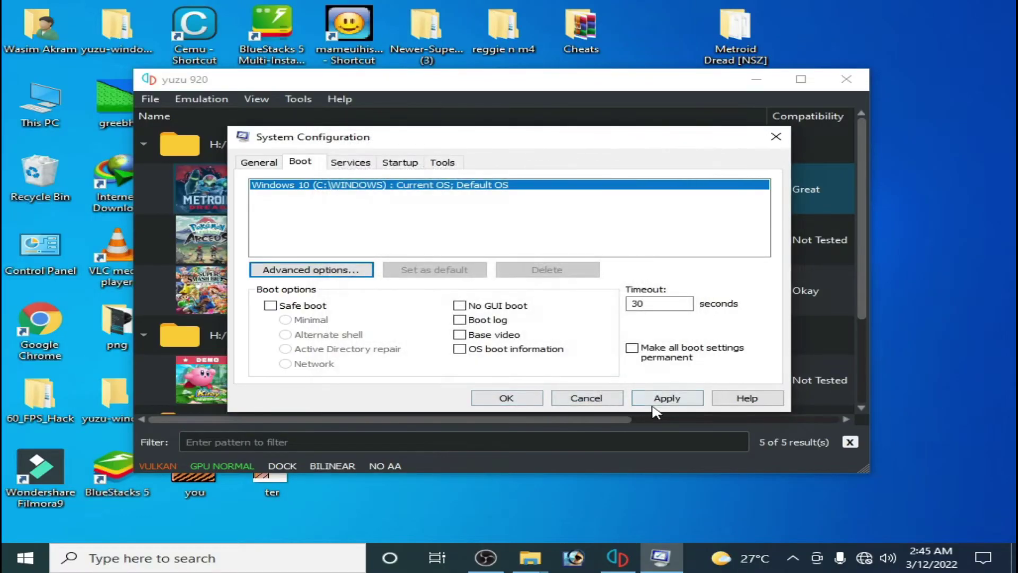
{"action": "left_click", "coordinate": [666, 404]}
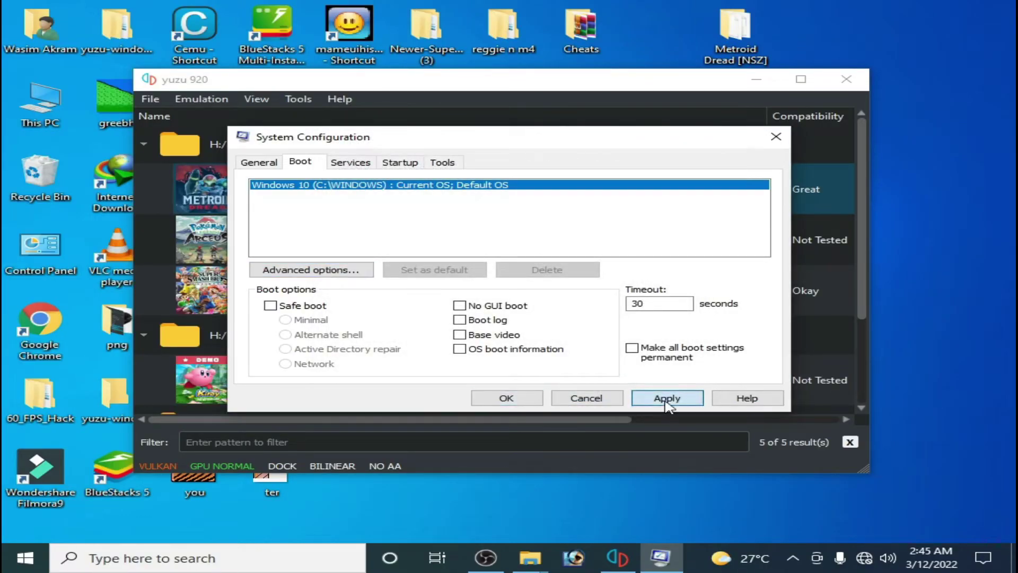
{"action": "left_click", "coordinate": [509, 397]}
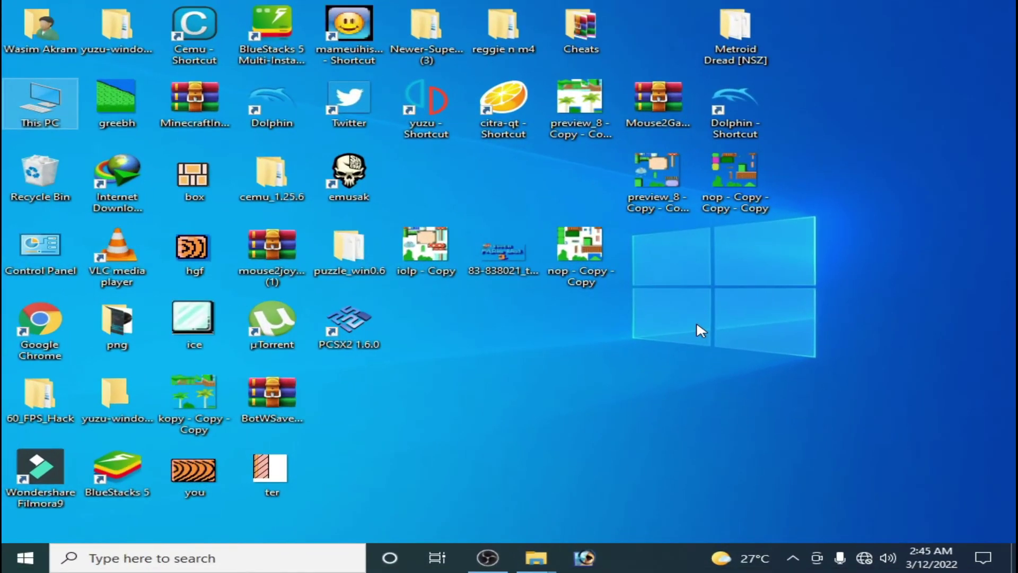
Relaunch yuzu from its desktop shortcut
{"action": "left_click", "coordinate": [435, 123]}
{"action": "right_click", "coordinate": [435, 121]}
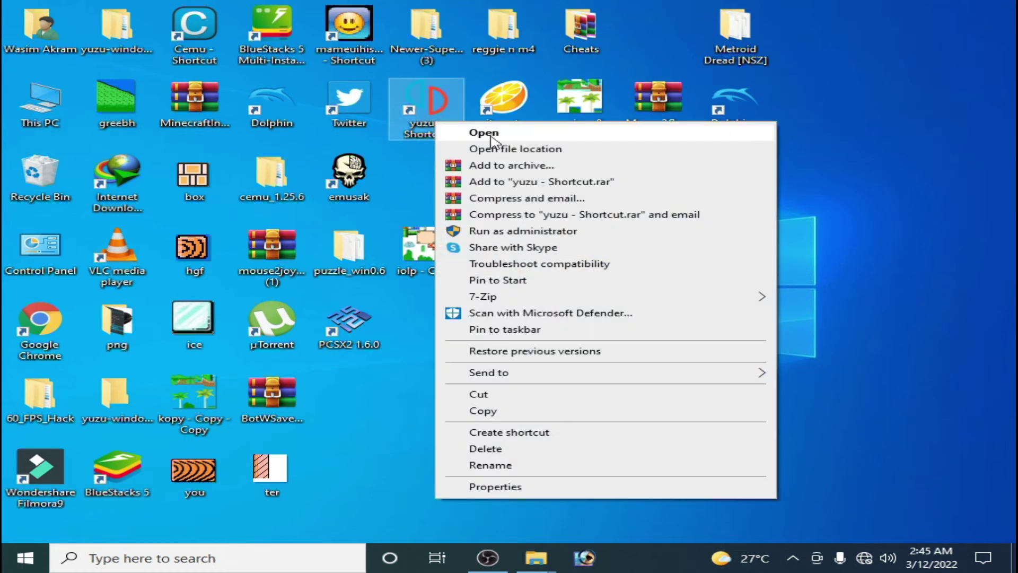
{"action": "left_click", "coordinate": [485, 130]}
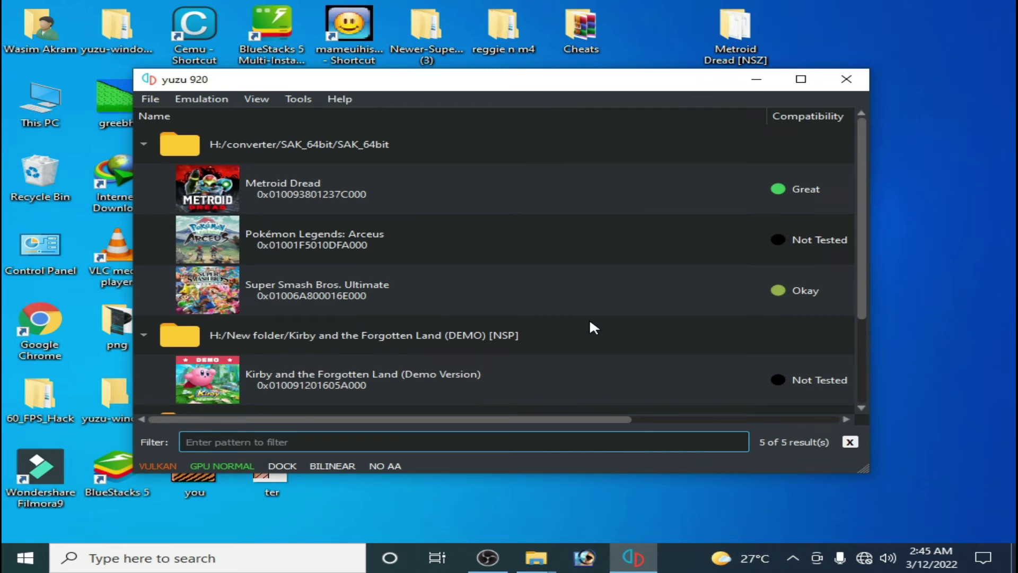
In NVIDIA Control Panel, keep 'Use the advanced 3D image settings' and go to Manage 3D settings
{"action": "right_click", "coordinate": [896, 276]}
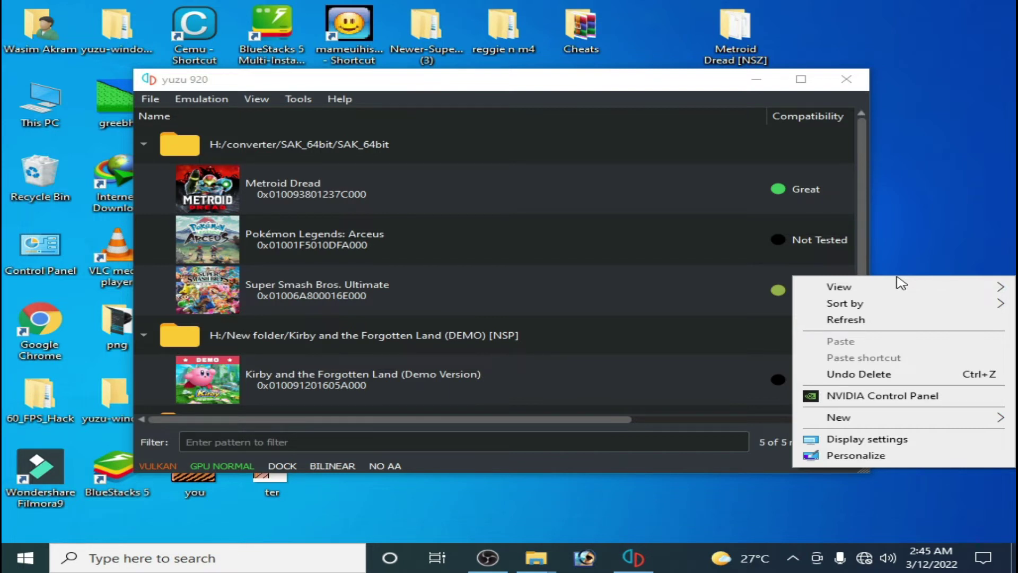
{"action": "left_click", "coordinate": [910, 395]}
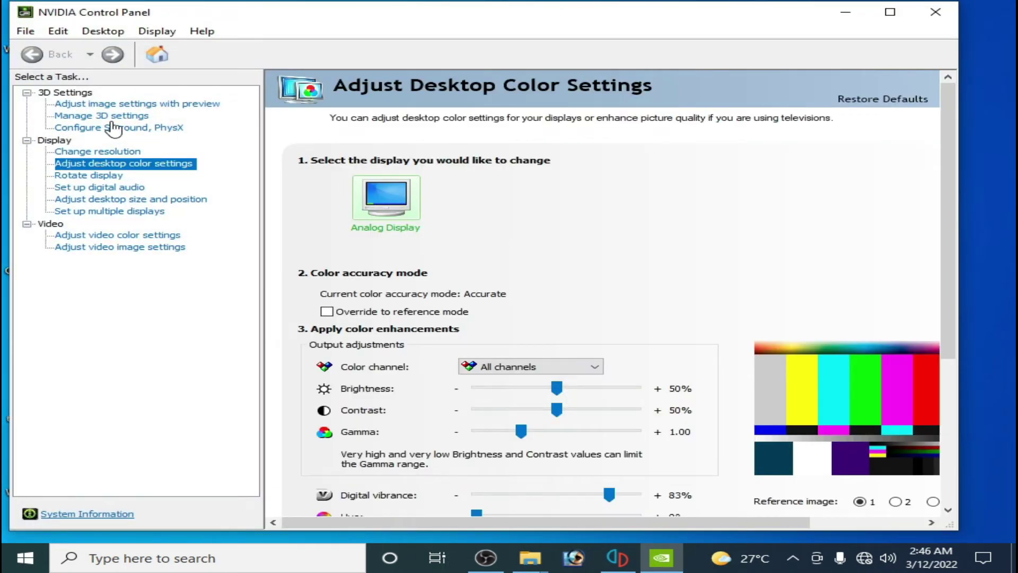
{"action": "left_click", "coordinate": [102, 105]}
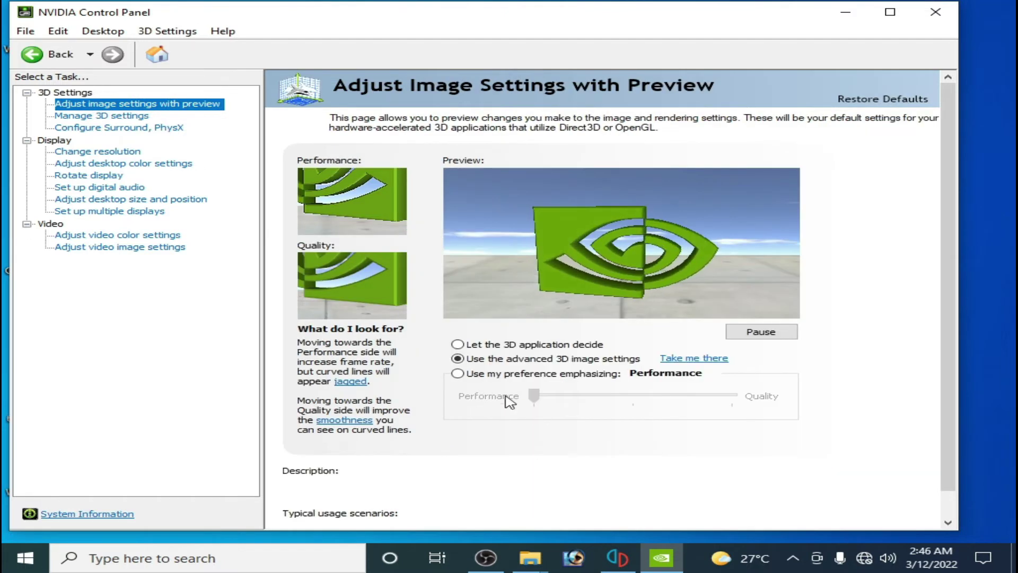
{"action": "left_click", "coordinate": [458, 373]}
{"action": "mouse_move", "coordinate": [534, 396]}
{"action": "left_mouse_down"}
{"action": "mouse_move", "coordinate": [597, 398]}
{"action": "mouse_move", "coordinate": [530, 396]}
{"action": "left_mouse_up"}
{"action": "left_click", "coordinate": [457, 359]}
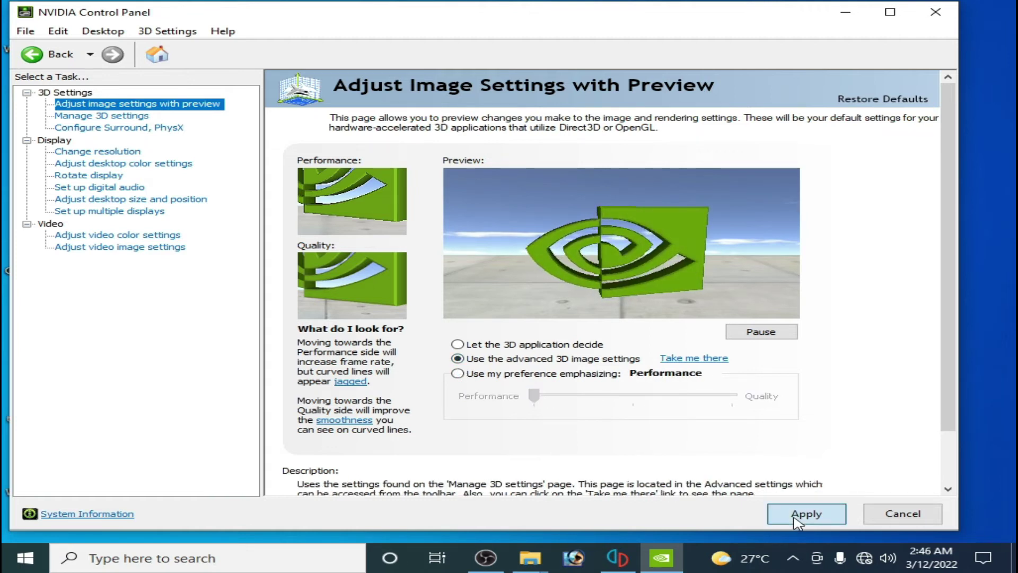
{"action": "left_click", "coordinate": [113, 116]}
{"action": "left_click_drag", "start_coordinate": [790, 269], "coordinate": [792, 322]}
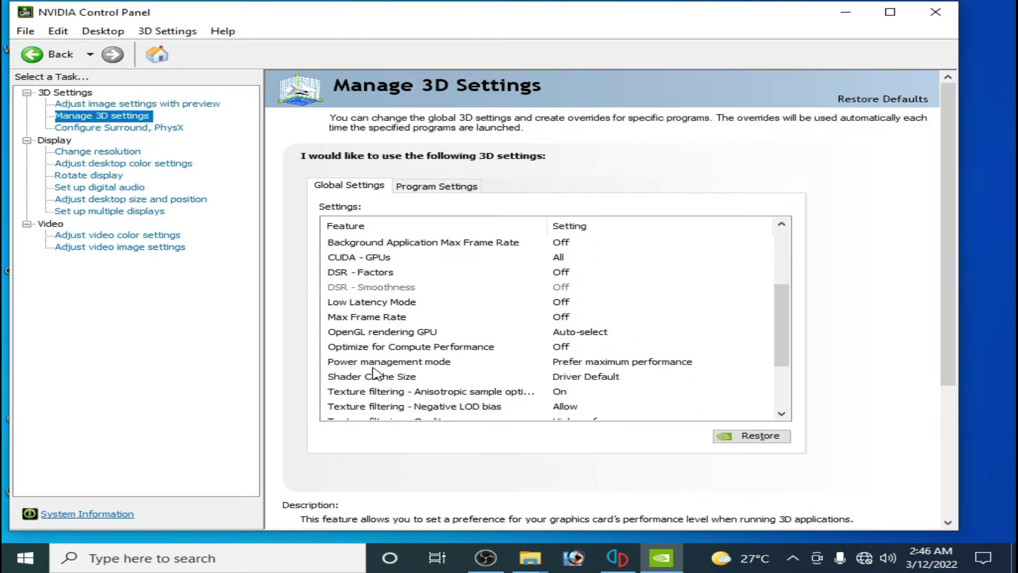
Set Power management to Prefer maximum performance and Texture filtering - Quality to High performance, then apply
{"action": "left_click", "coordinate": [596, 368]}
{"action": "left_click", "coordinate": [596, 368]}
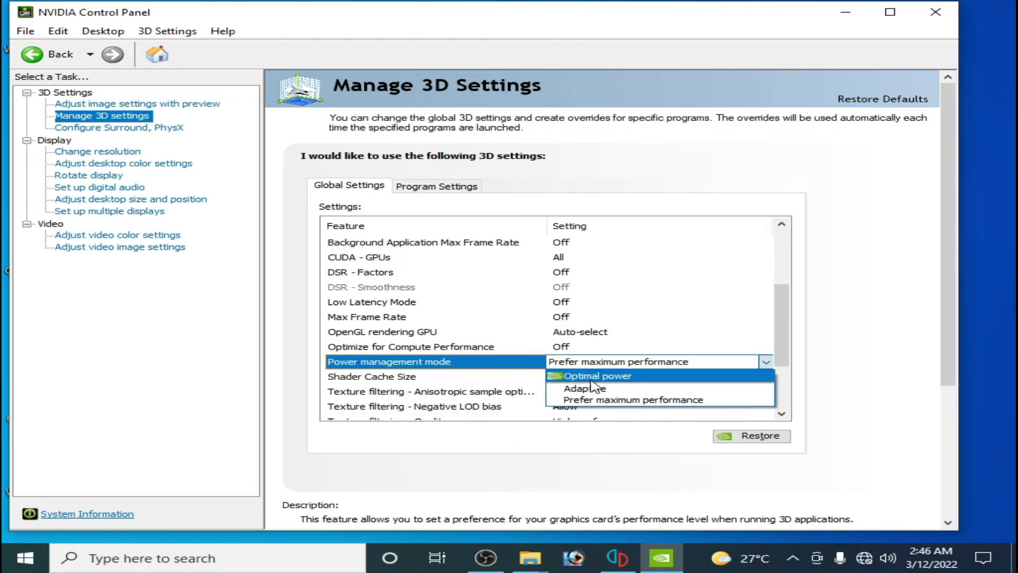
{"action": "left_click", "coordinate": [595, 402]}
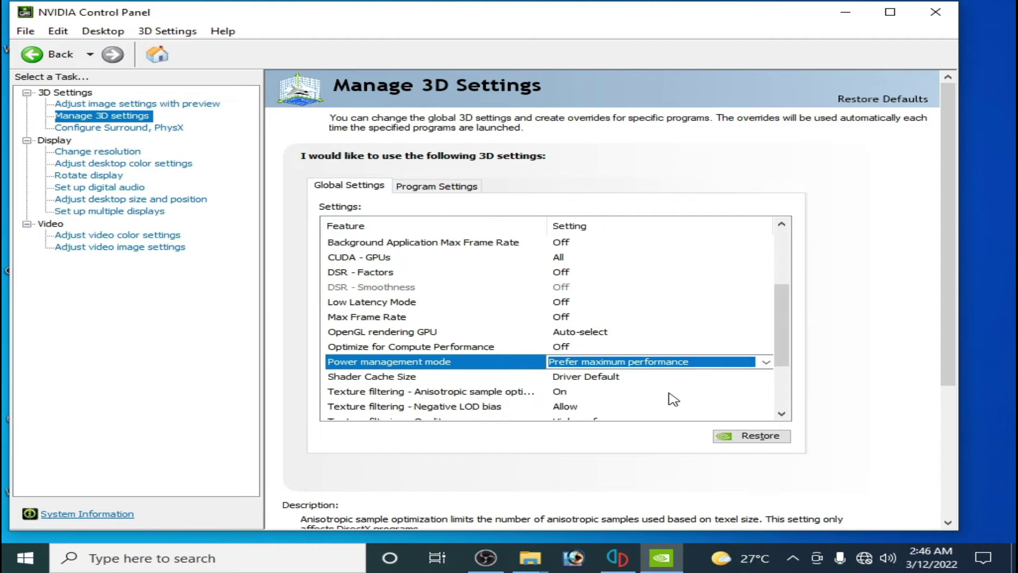
{"action": "left_click_drag", "start_coordinate": [790, 355], "coordinate": [790, 375]}
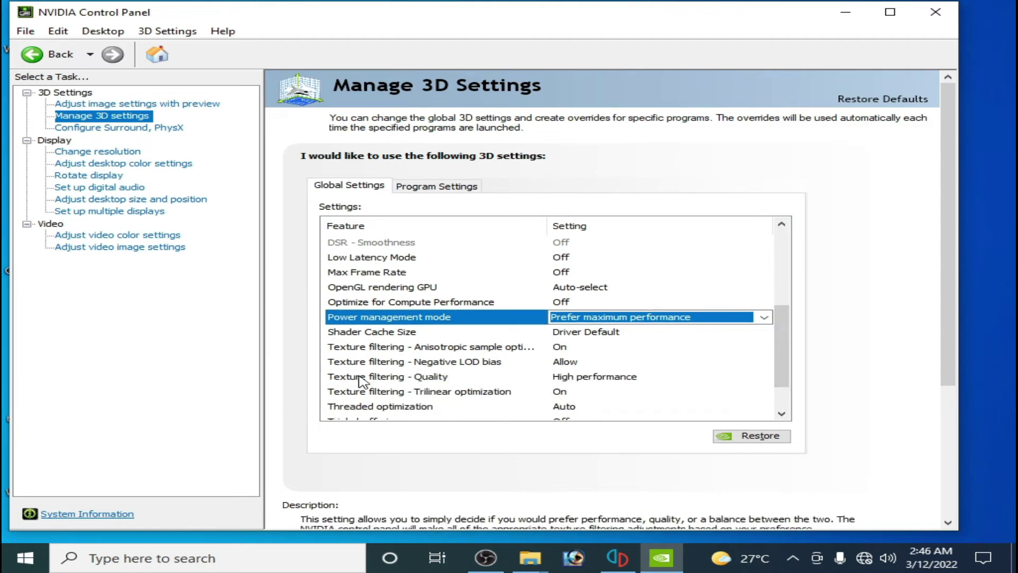
{"action": "left_click", "coordinate": [610, 377]}
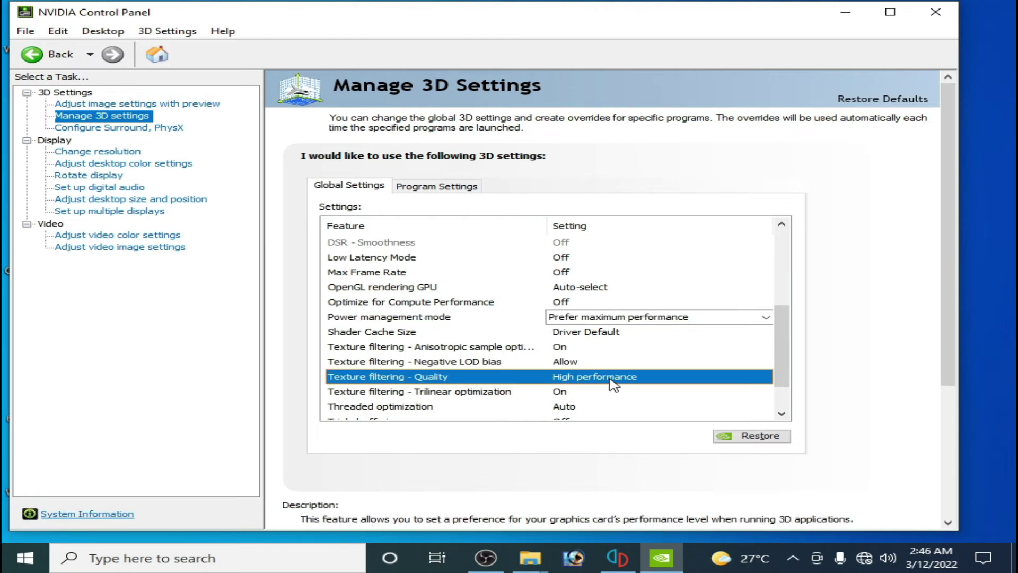
{"action": "left_click", "coordinate": [613, 378]}
{"action": "left_click", "coordinate": [593, 428]}
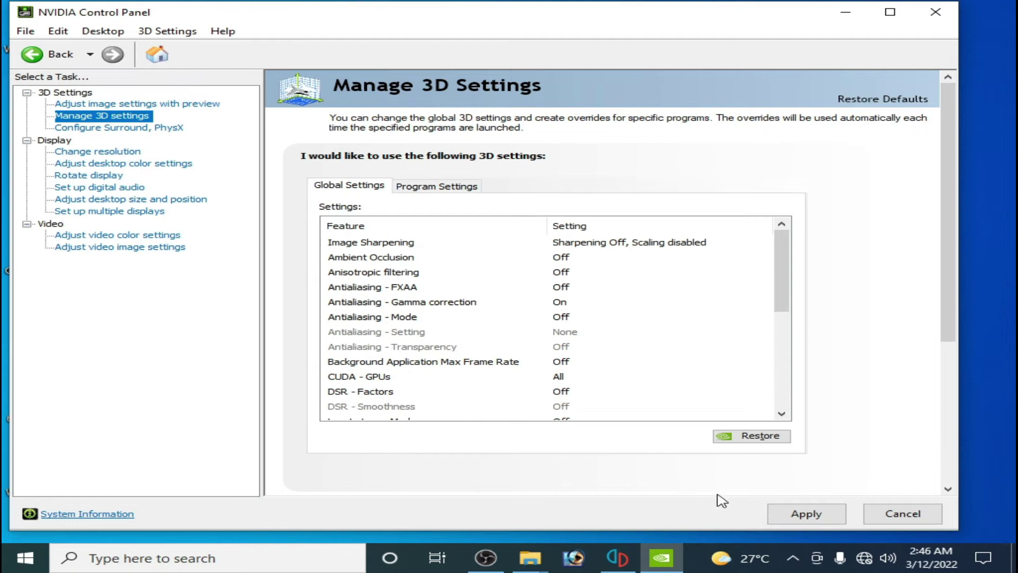
{"action": "left_click", "coordinate": [794, 517]}
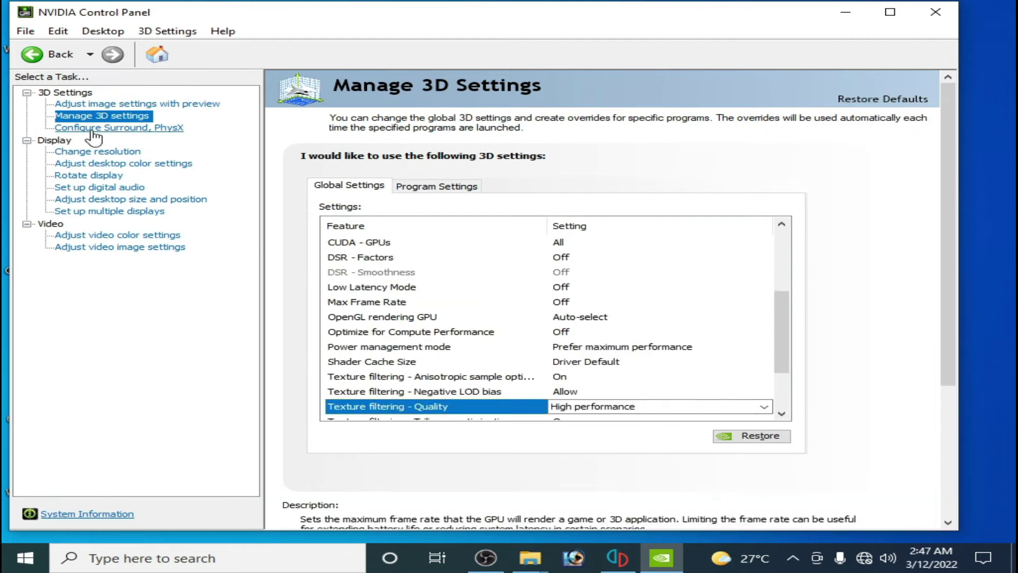
Set the PhysX processor to NVIDIA GeForce GTX 750, apply it, and view System Information
{"action": "left_click", "coordinate": [118, 130]}
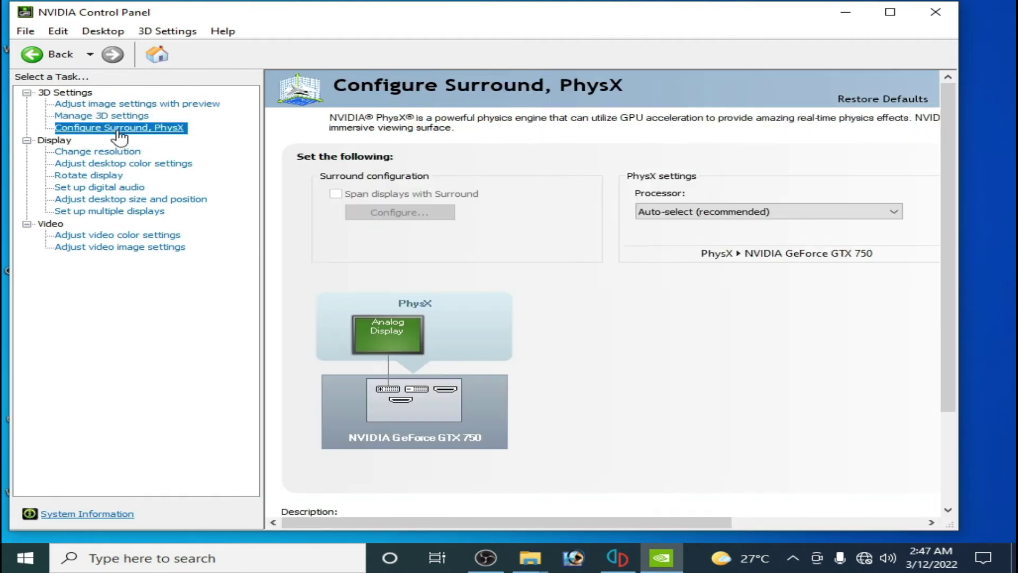
{"action": "left_click", "coordinate": [708, 215]}
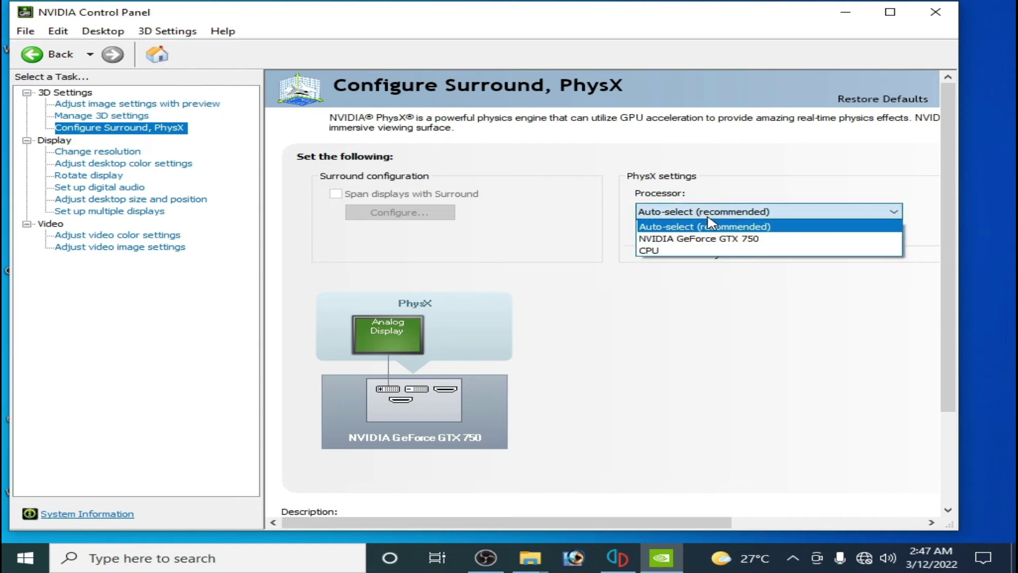
{"action": "left_click", "coordinate": [692, 240]}
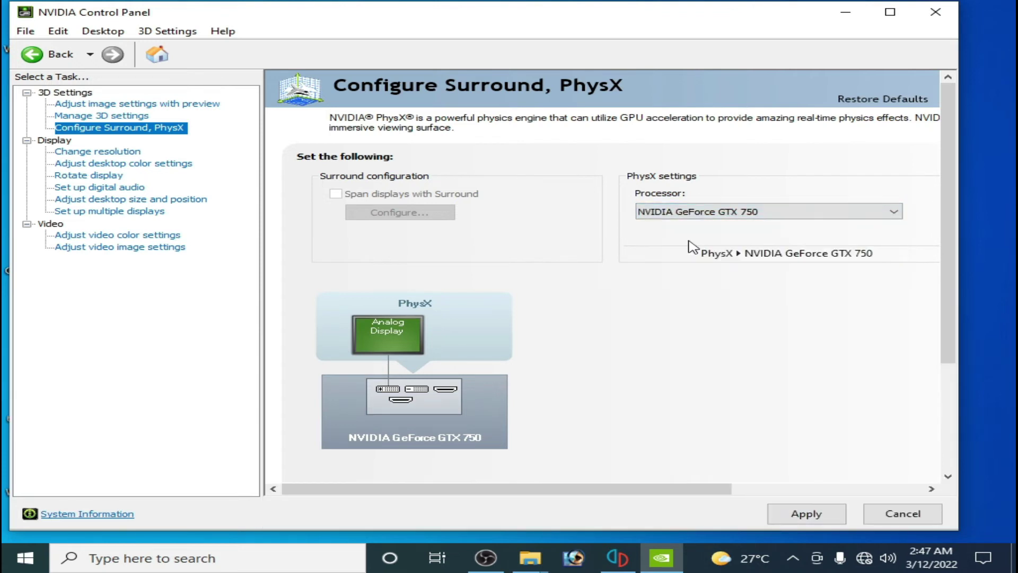
{"action": "left_click", "coordinate": [809, 522]}
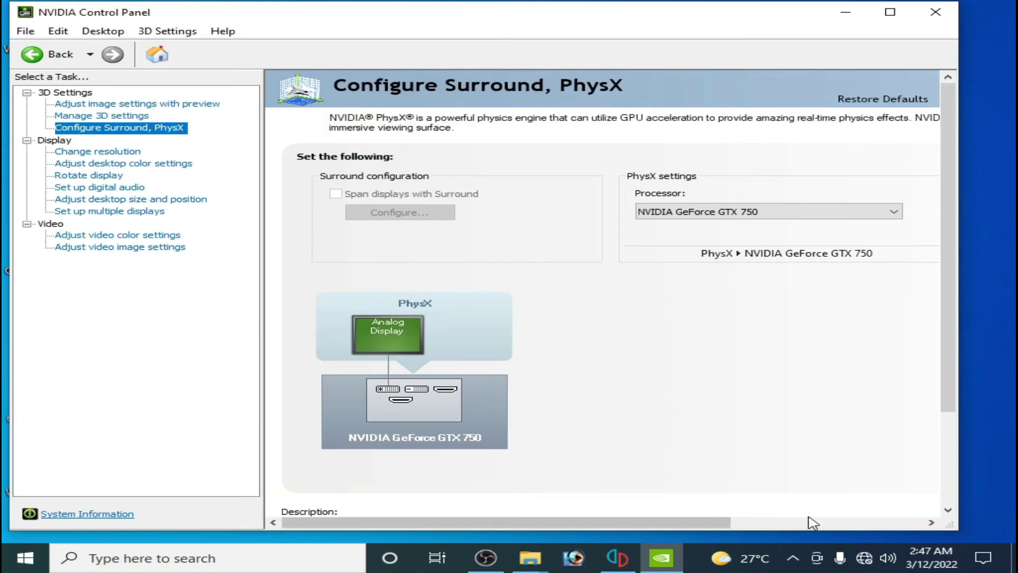
{"action": "left_click", "coordinate": [121, 514]}
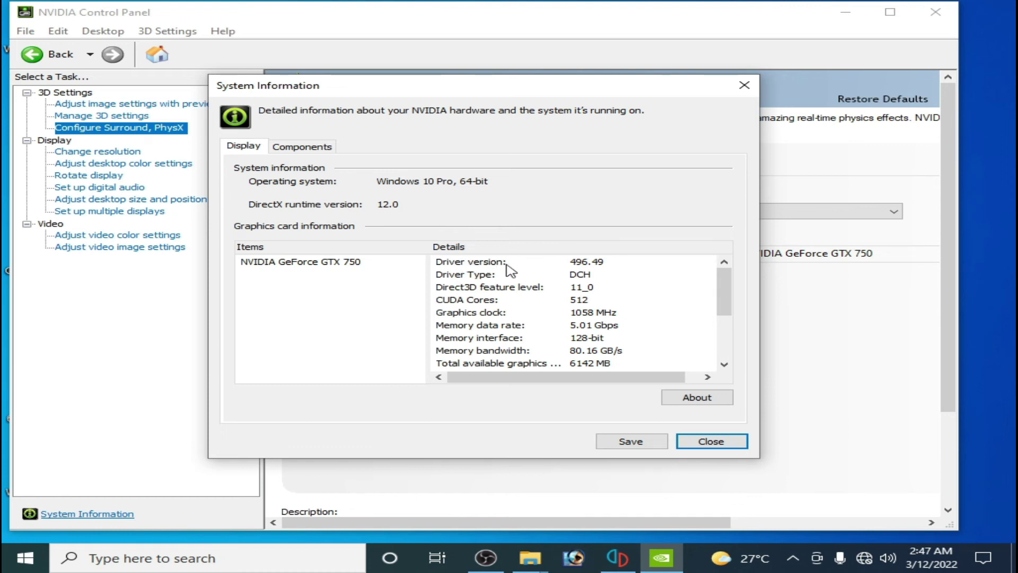
Dismiss the graphics card System Information details and exit NVIDIA Control Panel
{"action": "left_click", "coordinate": [710, 442]}
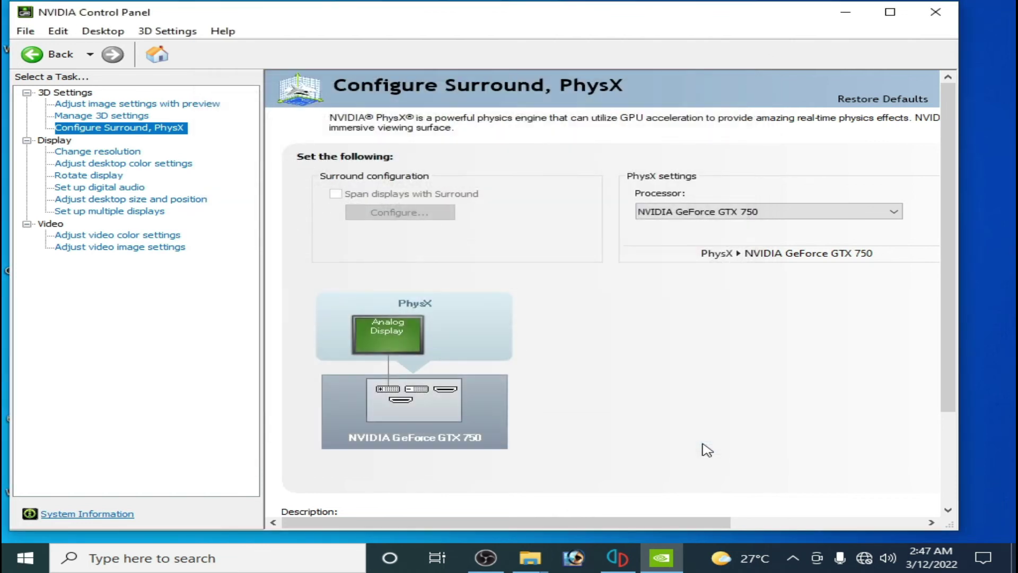
{"action": "left_click", "coordinate": [936, 12]}
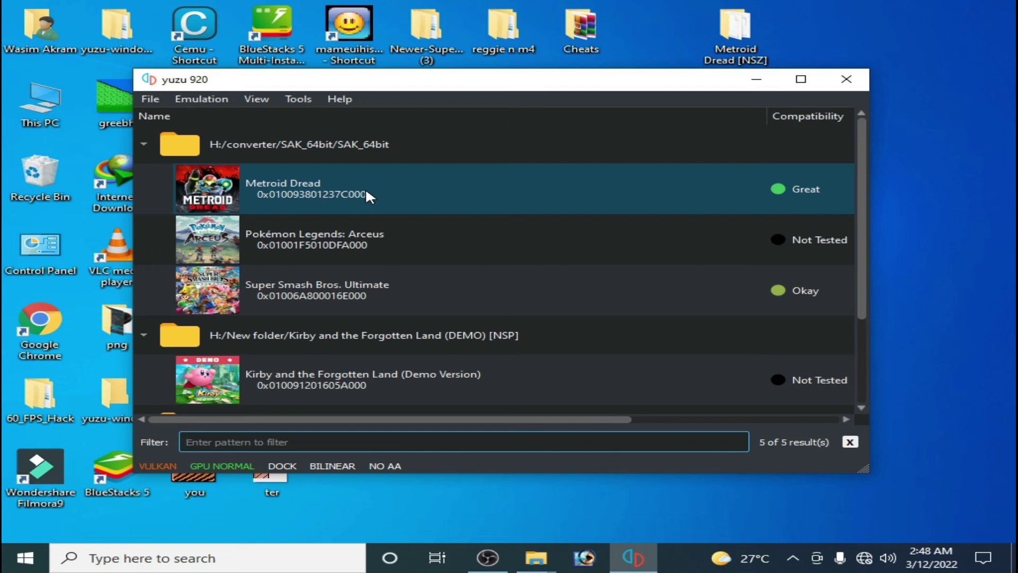
Launch Metroid Dread from the yuzu game list
{"action": "left_click", "coordinate": [366, 192]}
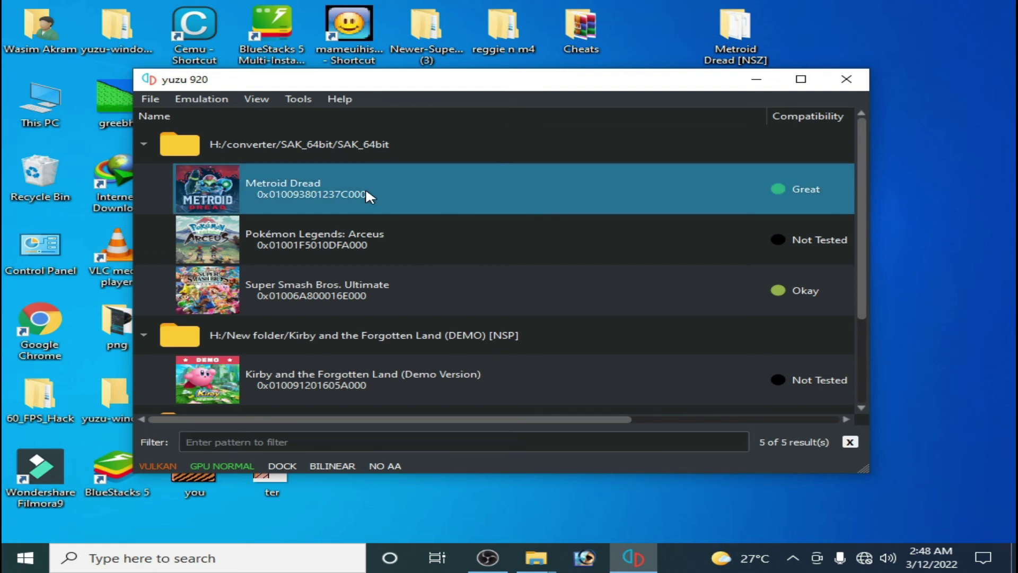
{"action": "double_click", "coordinate": [366, 193]}
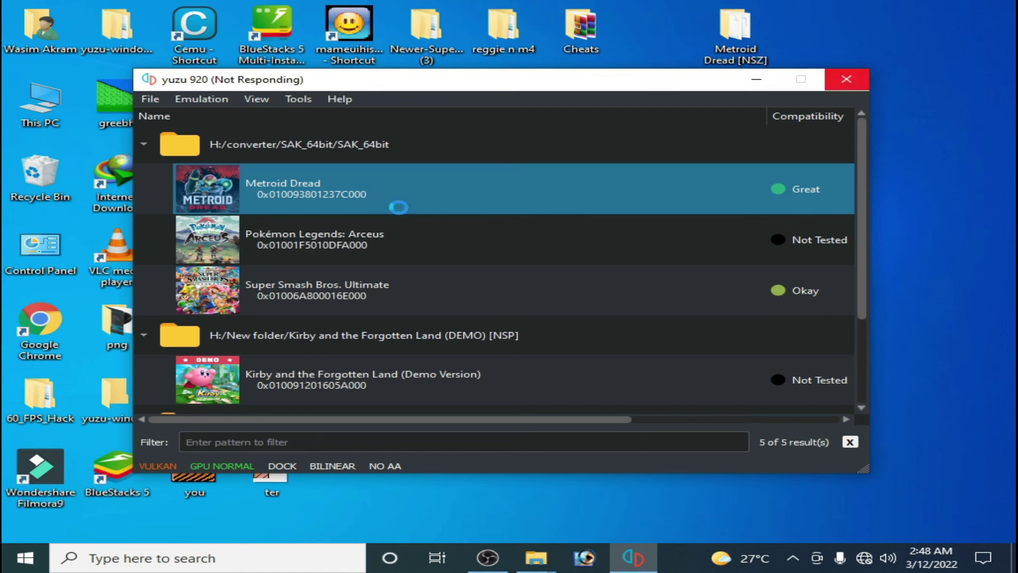